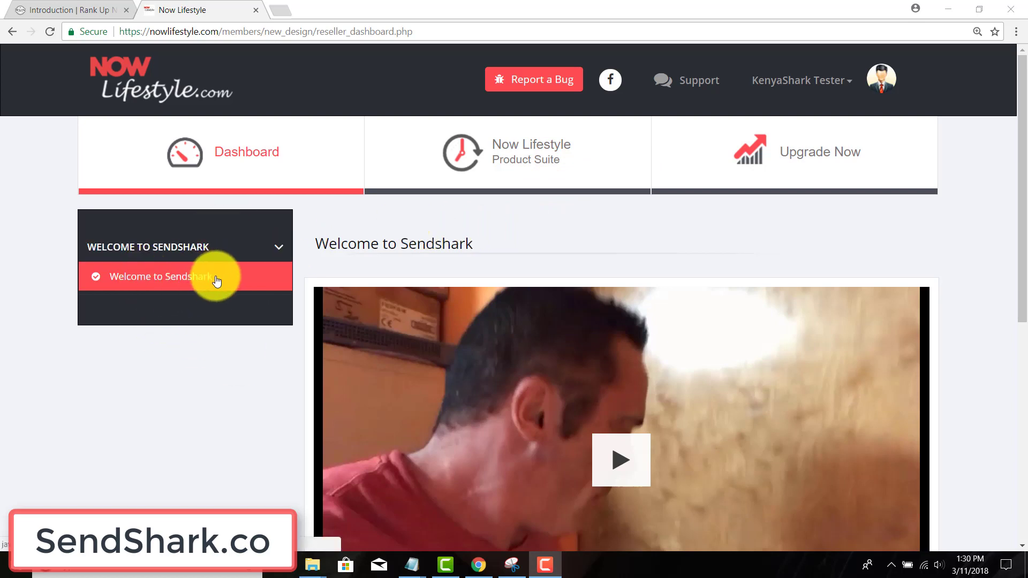
Step: Toggle the Welcome to Sendshark section and open the Product Suite's Autoresponder dashboard
{"action": "left_click", "coordinate": [285, 248]}
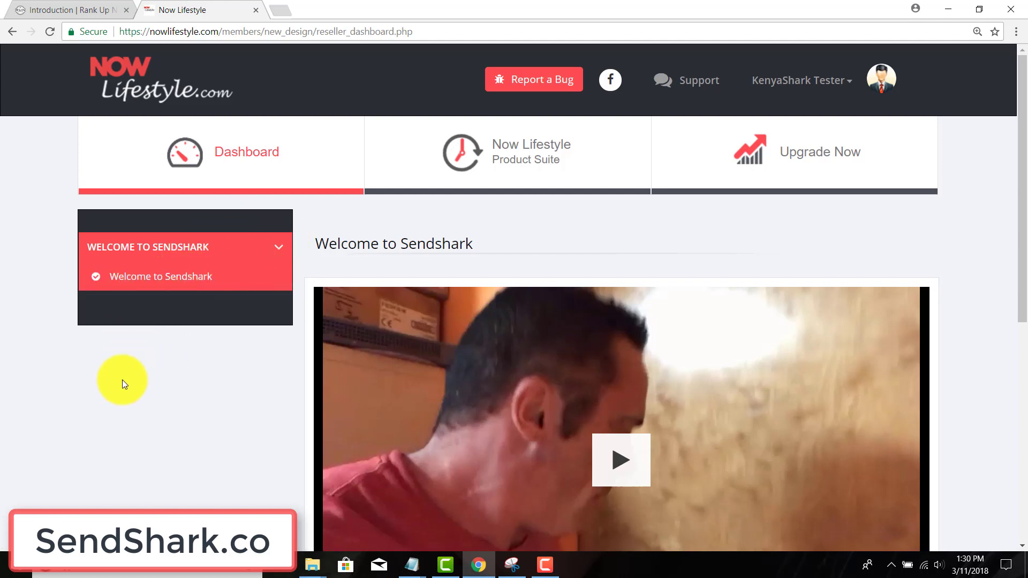
{"action": "scroll", "coordinate": [122, 384], "scroll_direction": "down", "scroll_amount": 2}
{"action": "scroll", "coordinate": [122, 384], "scroll_direction": "down", "scroll_amount": 3}
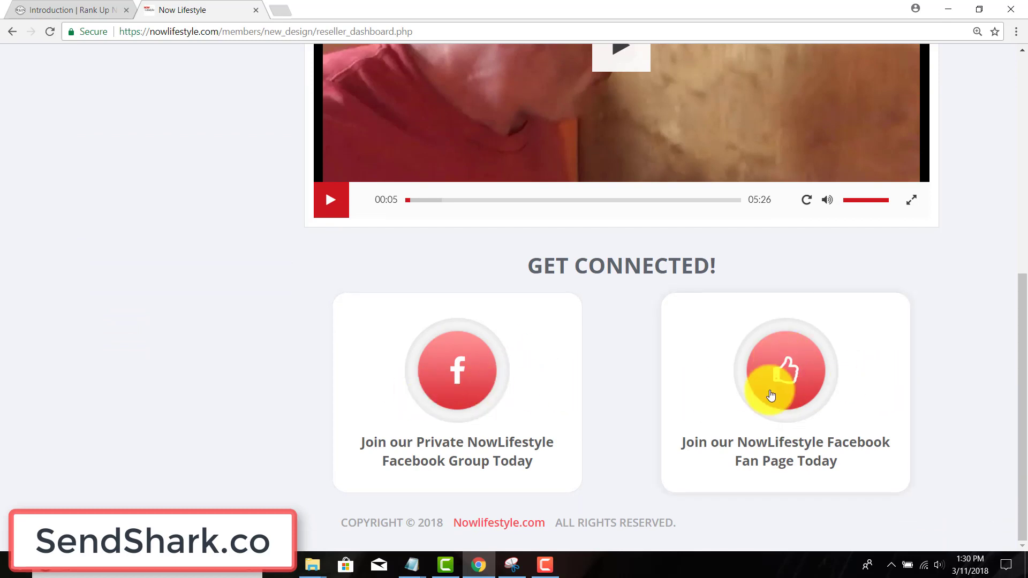
{"action": "scroll", "coordinate": [241, 417], "scroll_direction": "up", "scroll_amount": 4}
{"action": "scroll", "coordinate": [241, 417], "scroll_direction": "up", "scroll_amount": 1}
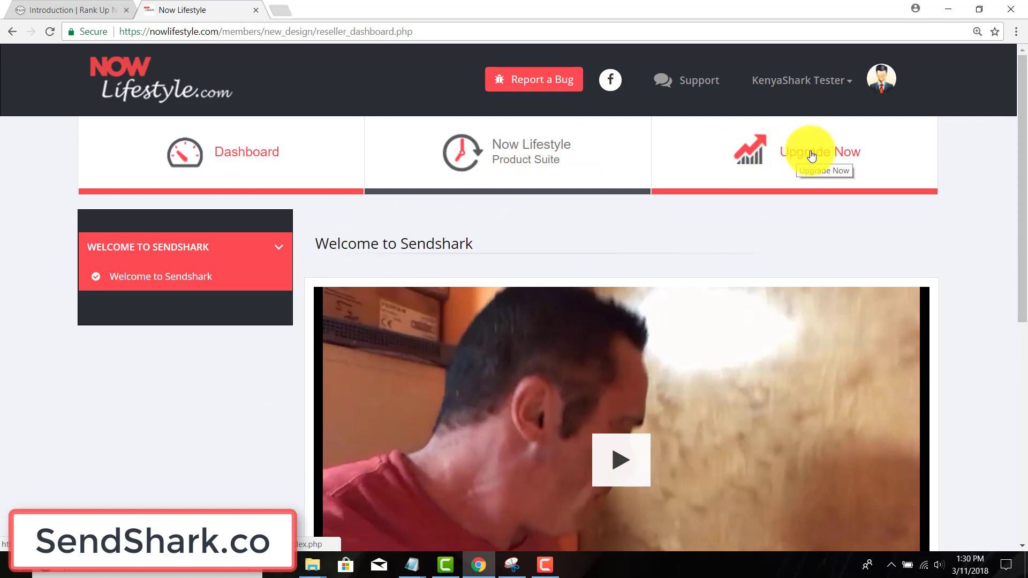
{"action": "left_click", "coordinate": [533, 157]}
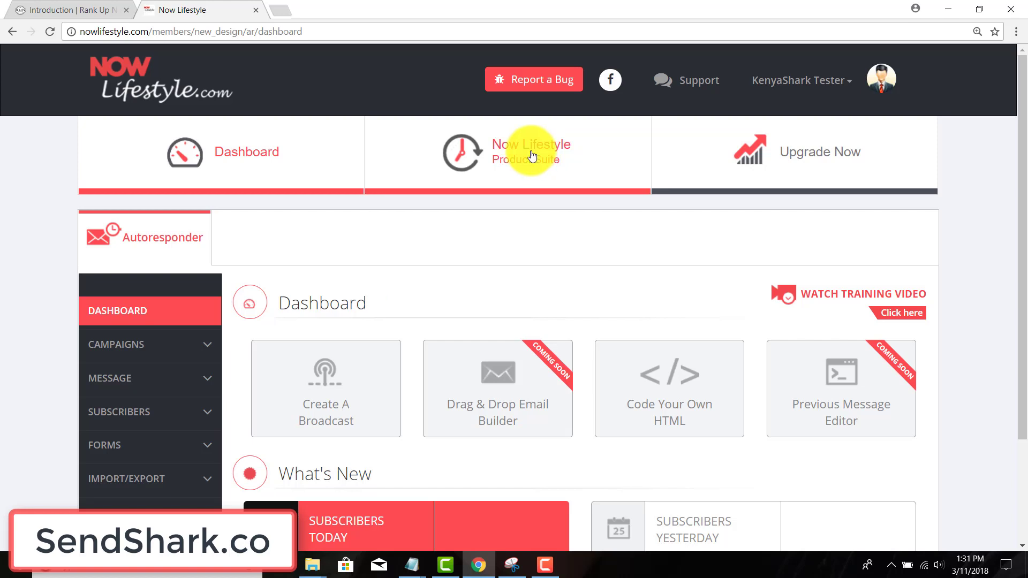
{"action": "scroll", "coordinate": [28, 325], "scroll_direction": "down", "scroll_amount": 1}
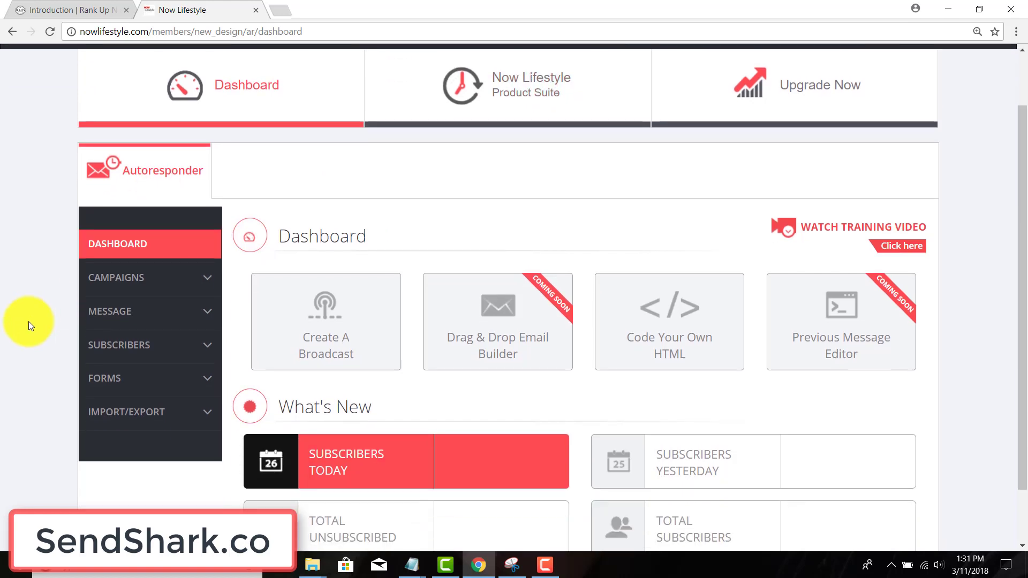
{"action": "scroll", "coordinate": [28, 325], "scroll_direction": "down", "scroll_amount": 1}
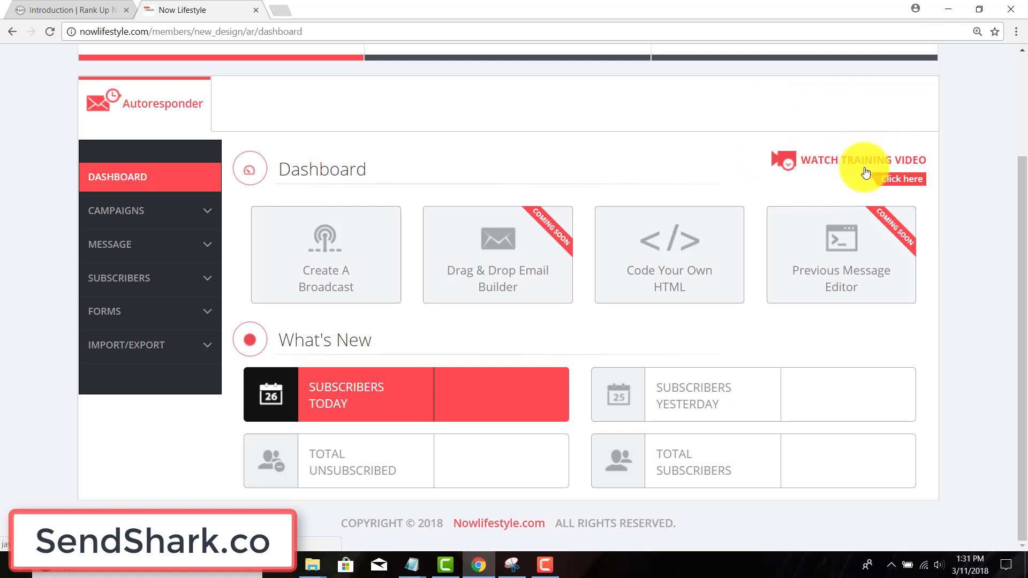
Step: Show the Dashboard training video, play and pause it, then expand the Campaigns pages
{"action": "left_click", "coordinate": [897, 188]}
{"action": "scroll", "coordinate": [898, 191], "scroll_direction": "down", "scroll_amount": 3}
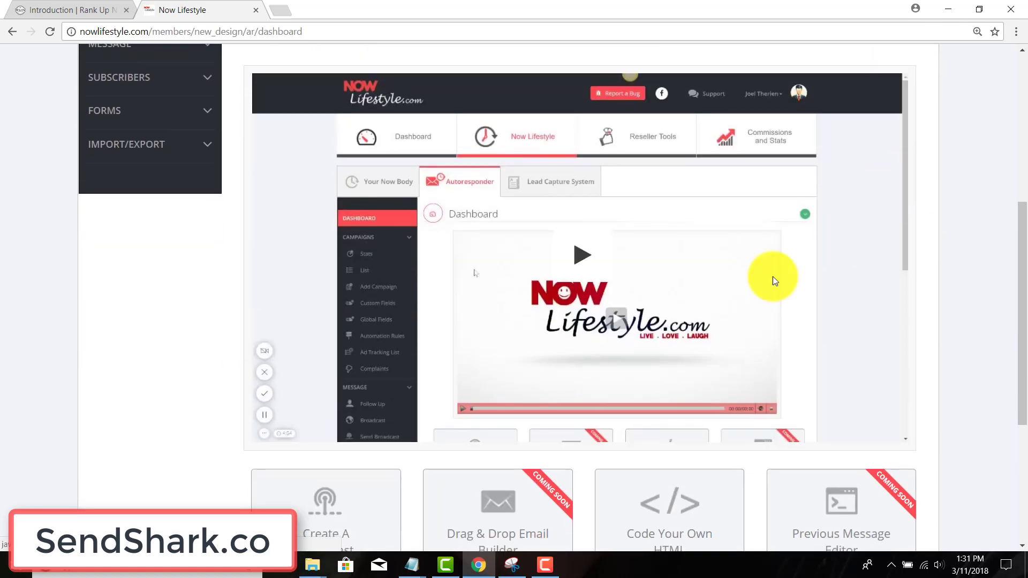
{"action": "left_click", "coordinate": [584, 254]}
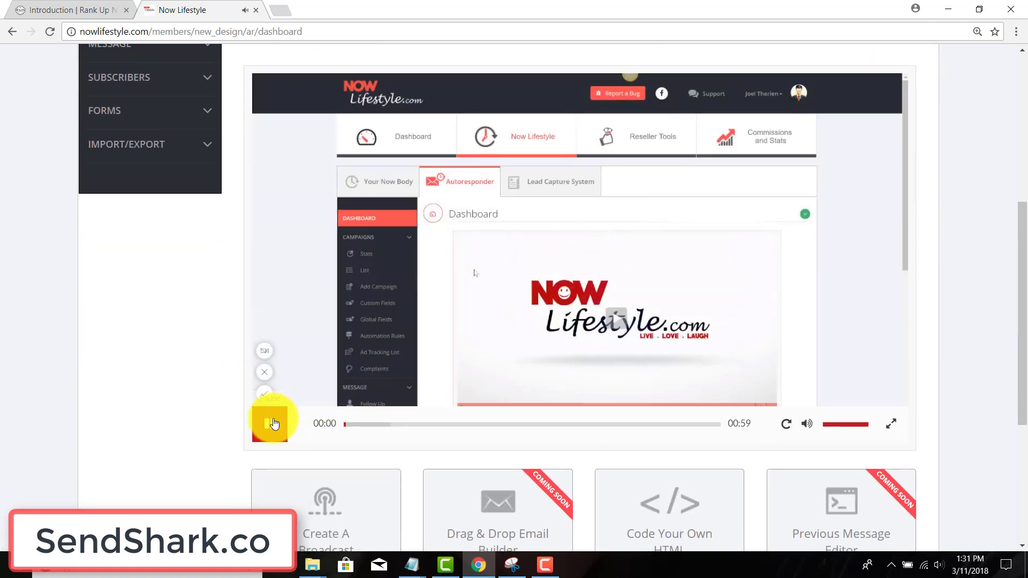
{"action": "left_click", "coordinate": [270, 422]}
{"action": "scroll", "coordinate": [683, 415], "scroll_direction": "down", "scroll_amount": 1}
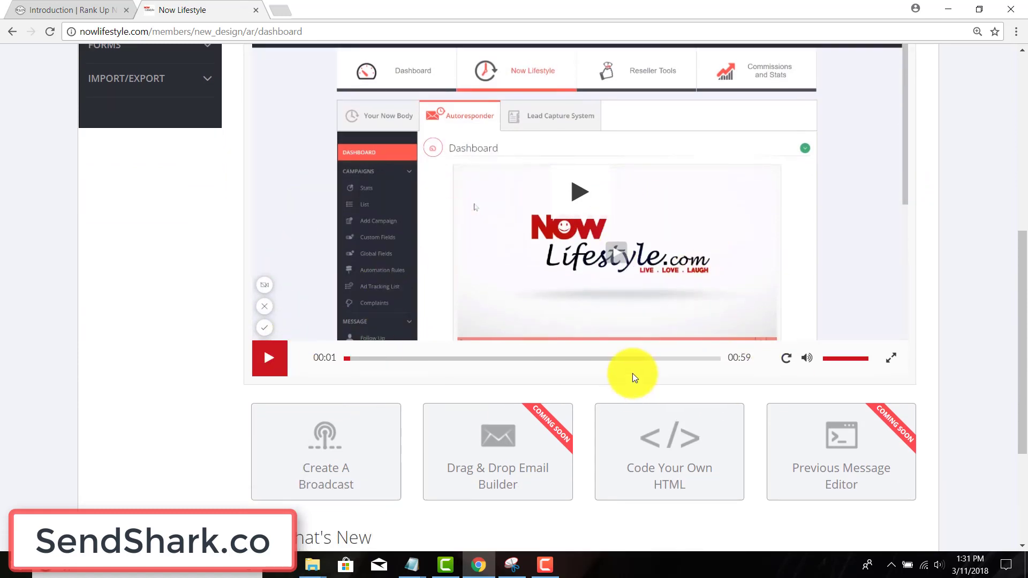
{"action": "scroll", "coordinate": [632, 373], "scroll_direction": "up", "scroll_amount": 2}
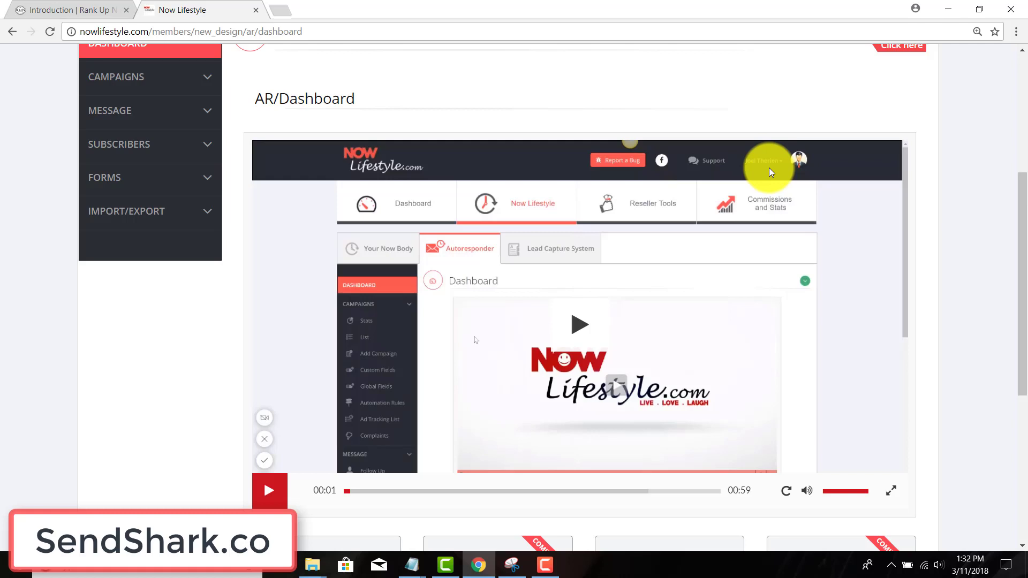
{"action": "scroll", "coordinate": [768, 167], "scroll_direction": "up", "scroll_amount": 3}
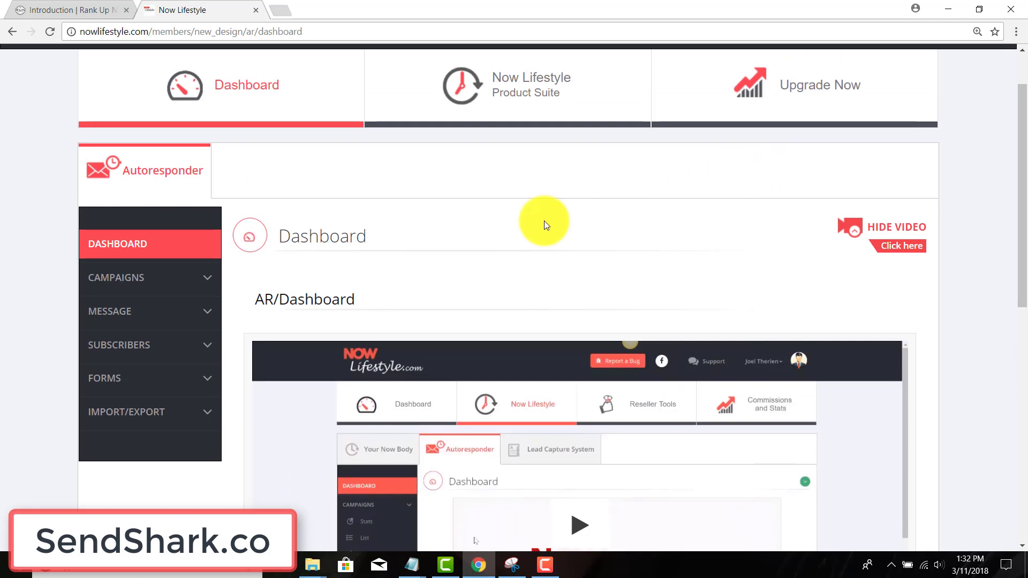
{"action": "left_click", "coordinate": [149, 277]}
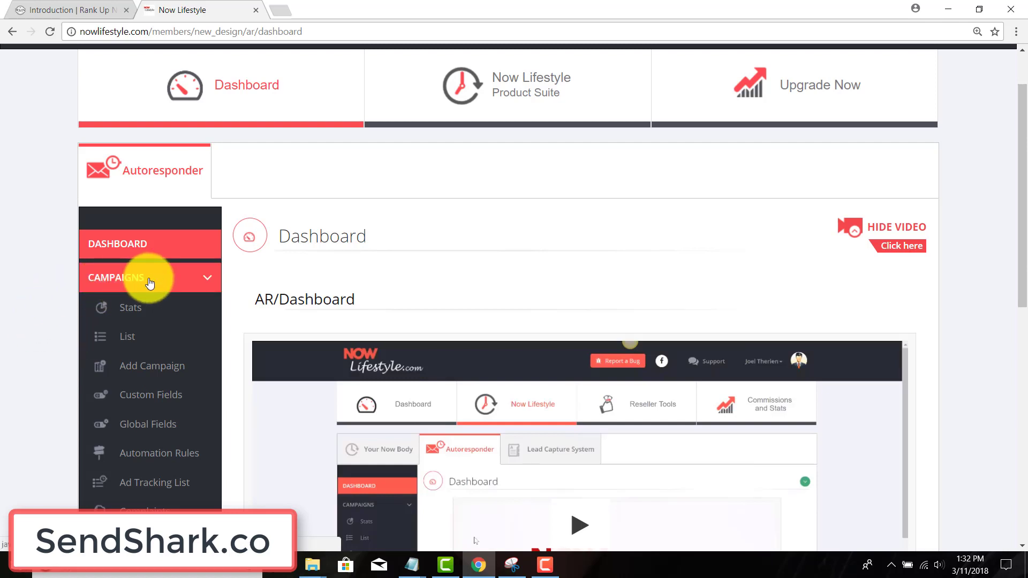
Step: Show the Campaigns Stats training video, then open Add Campaign and show its video
{"action": "left_click", "coordinate": [137, 313]}
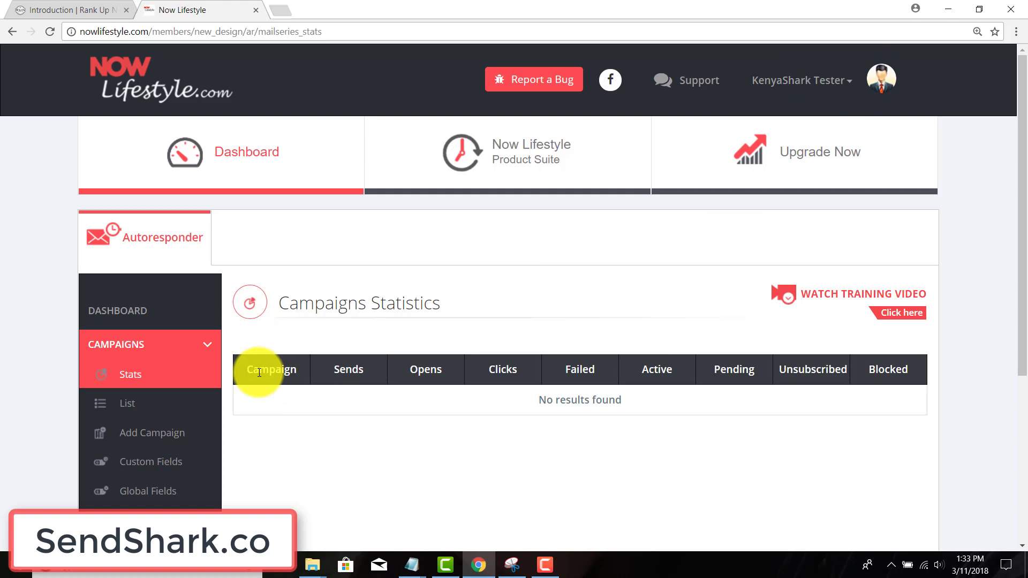
{"action": "left_click", "coordinate": [893, 314]}
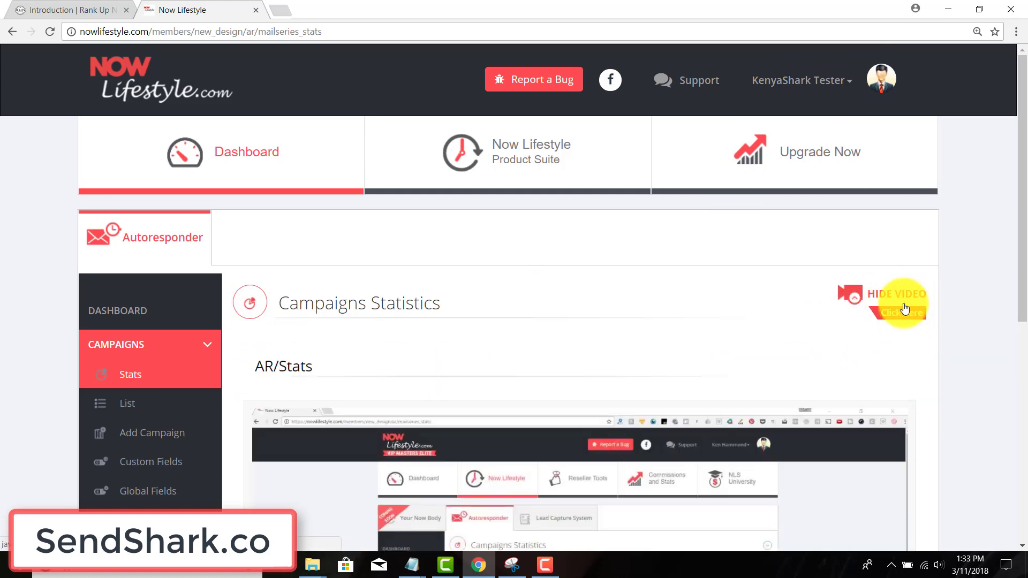
{"action": "scroll", "coordinate": [773, 334], "scroll_direction": "down", "scroll_amount": 1}
{"action": "mouse_move", "coordinate": [278, 236]}
{"action": "left_mouse_down"}
{"action": "mouse_move", "coordinate": [455, 244]}
{"action": "mouse_move", "coordinate": [532, 364]}
{"action": "left_mouse_up"}
{"action": "scroll", "coordinate": [531, 364], "scroll_direction": "down", "scroll_amount": 3}
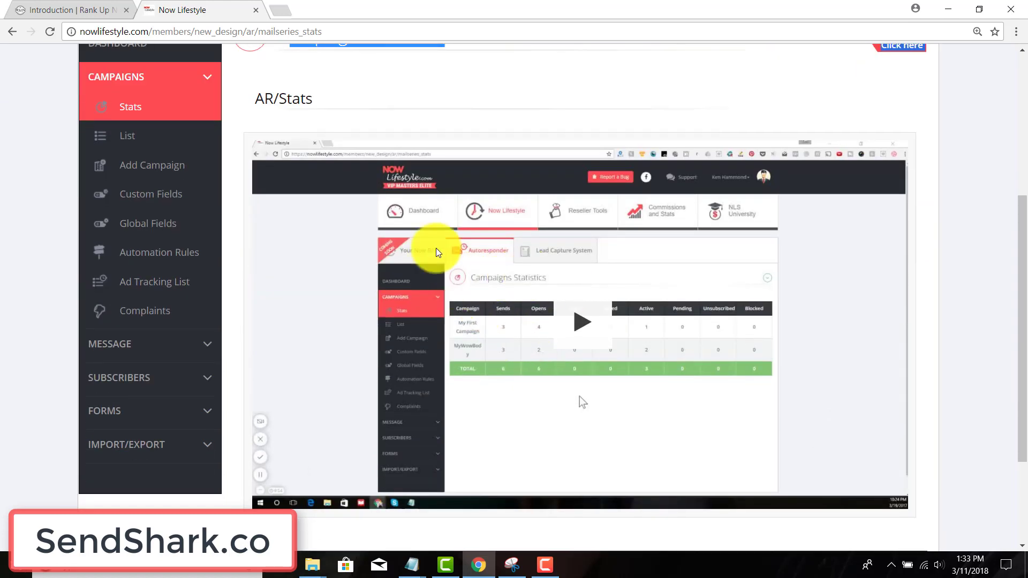
{"action": "left_click", "coordinate": [165, 166]}
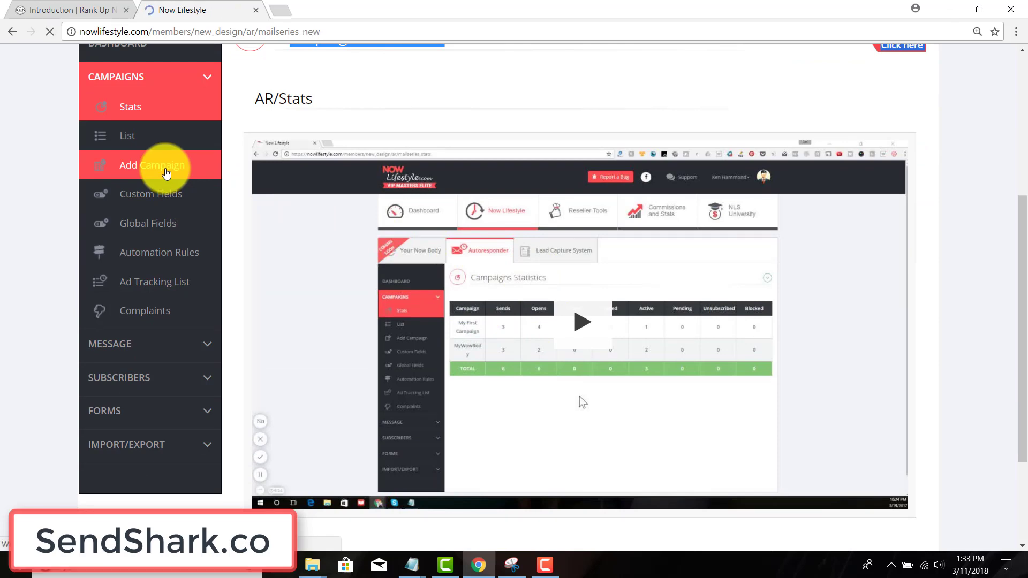
{"action": "scroll", "coordinate": [688, 402], "scroll_direction": "down", "scroll_amount": 1}
{"action": "scroll", "coordinate": [569, 241], "scroll_direction": "down", "scroll_amount": 2}
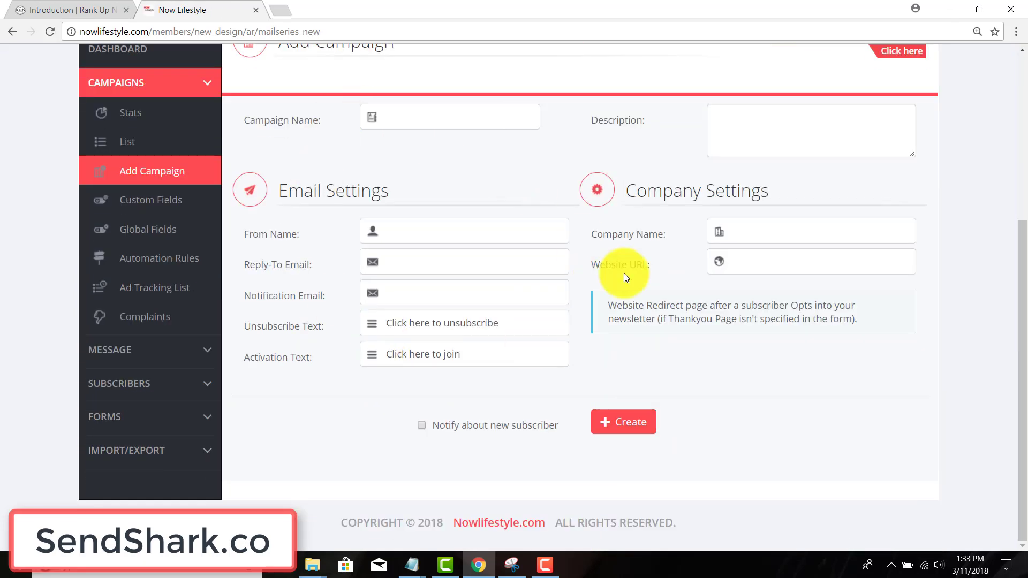
{"action": "scroll", "coordinate": [544, 275], "scroll_direction": "up", "scroll_amount": 1}
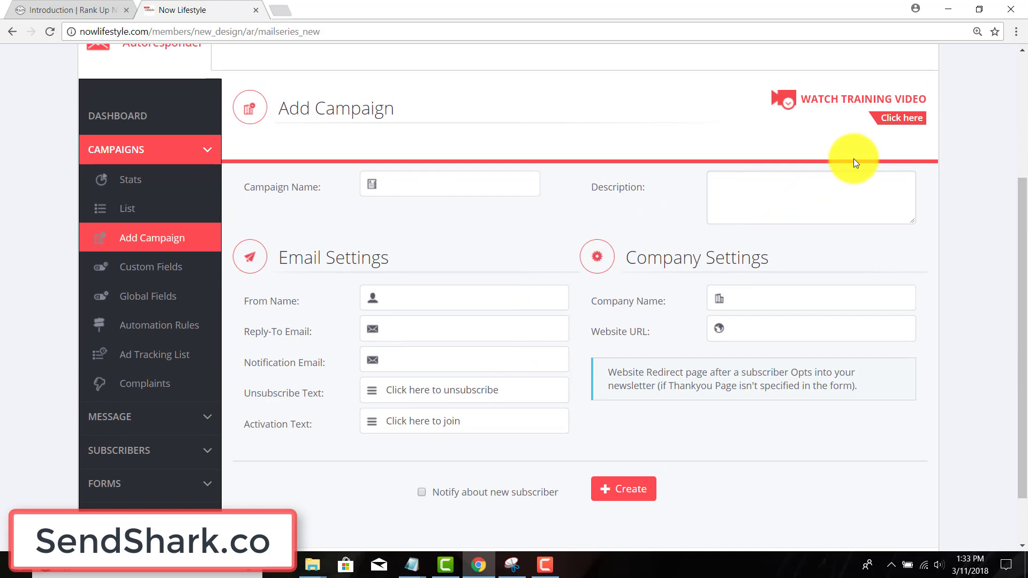
{"action": "left_click", "coordinate": [885, 121]}
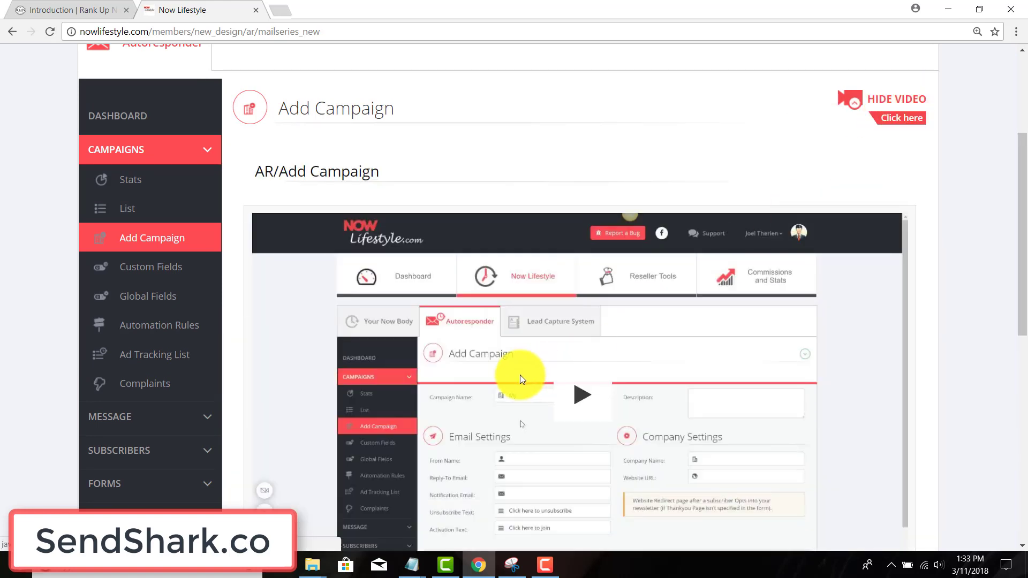
Step: Open Global Fields from the sidebar and reveal its training video
{"action": "left_click", "coordinate": [142, 308]}
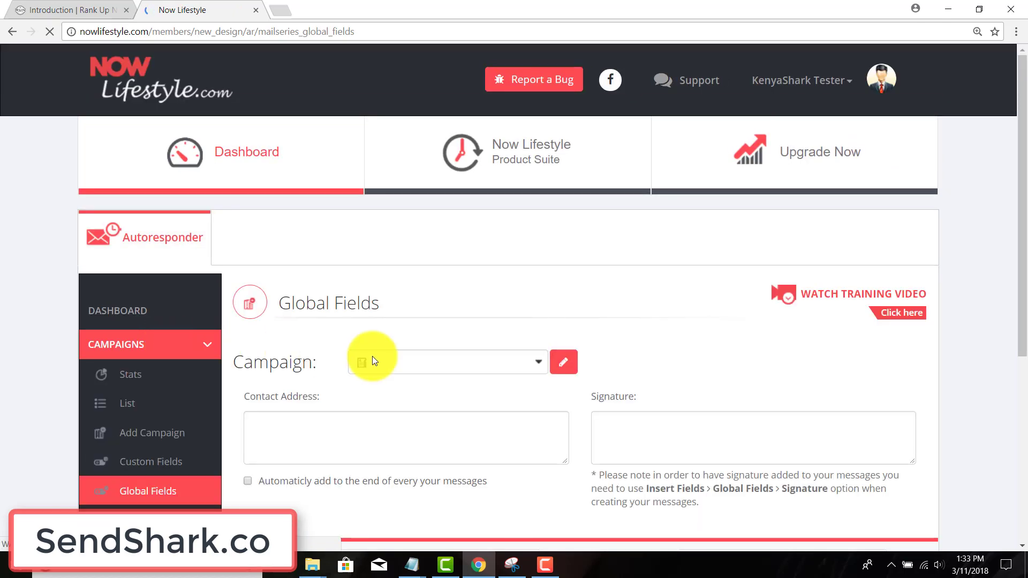
{"action": "scroll", "coordinate": [504, 374], "scroll_direction": "down", "scroll_amount": 1}
{"action": "scroll", "coordinate": [402, 270], "scroll_direction": "down", "scroll_amount": 1}
{"action": "scroll", "coordinate": [460, 442], "scroll_direction": "down", "scroll_amount": 2}
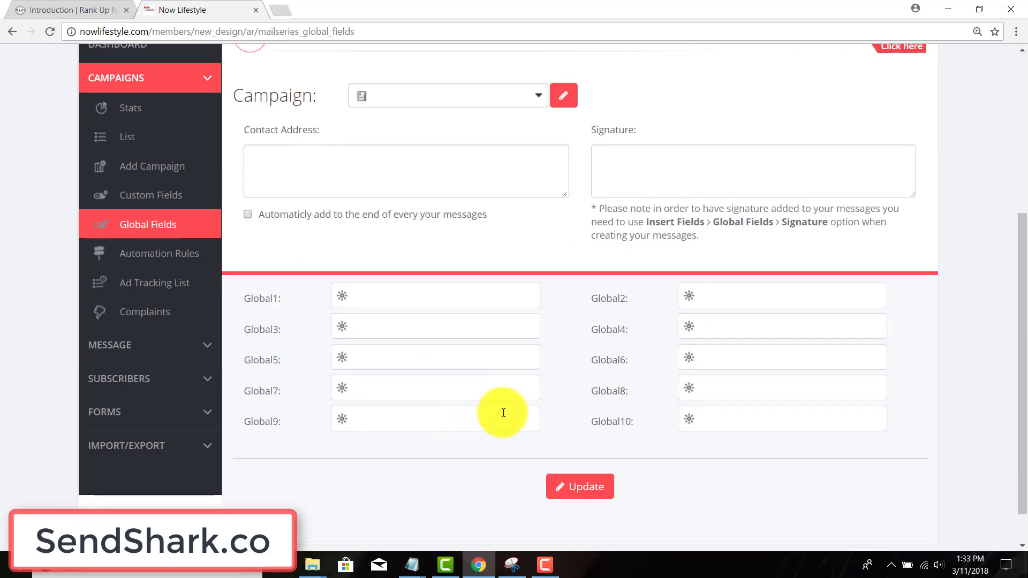
{"action": "scroll", "coordinate": [501, 408], "scroll_direction": "up", "scroll_amount": 3}
{"action": "left_click", "coordinate": [879, 313]}
{"action": "scroll", "coordinate": [715, 379], "scroll_direction": "down", "scroll_amount": 3}
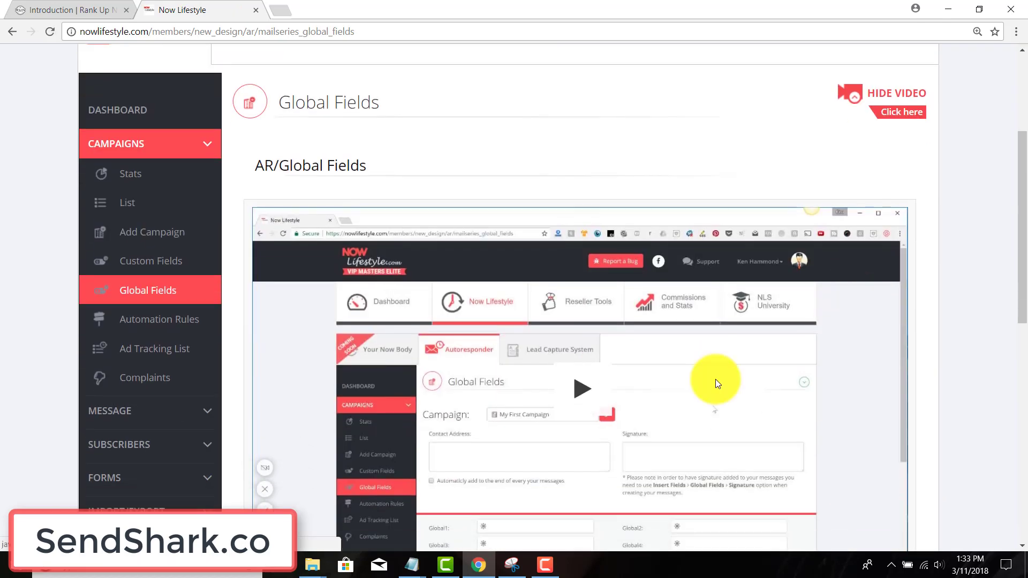
{"action": "scroll", "coordinate": [438, 377], "scroll_direction": "down", "scroll_amount": 2}
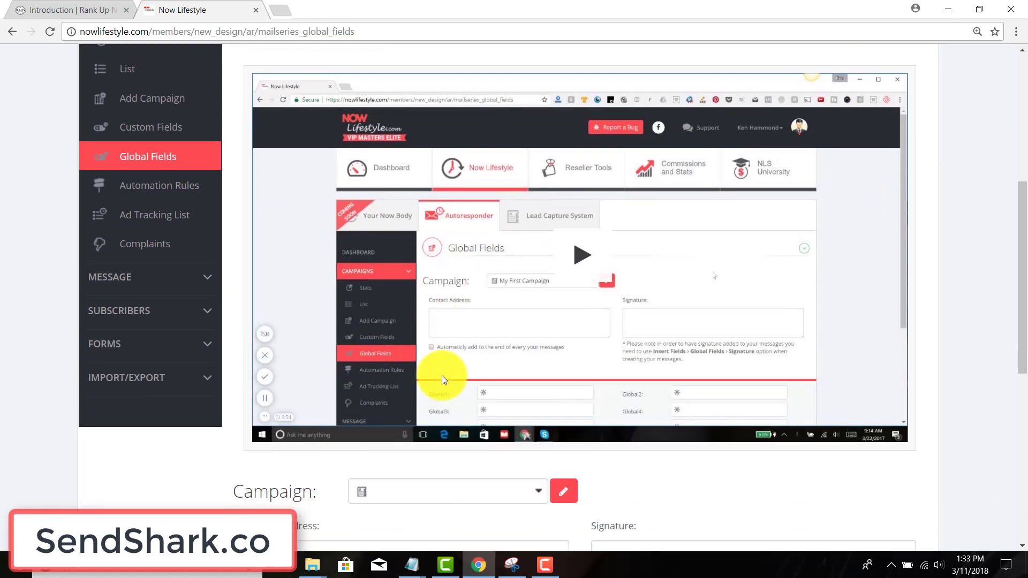
{"action": "scroll", "coordinate": [722, 365], "scroll_direction": "up", "scroll_amount": 3}
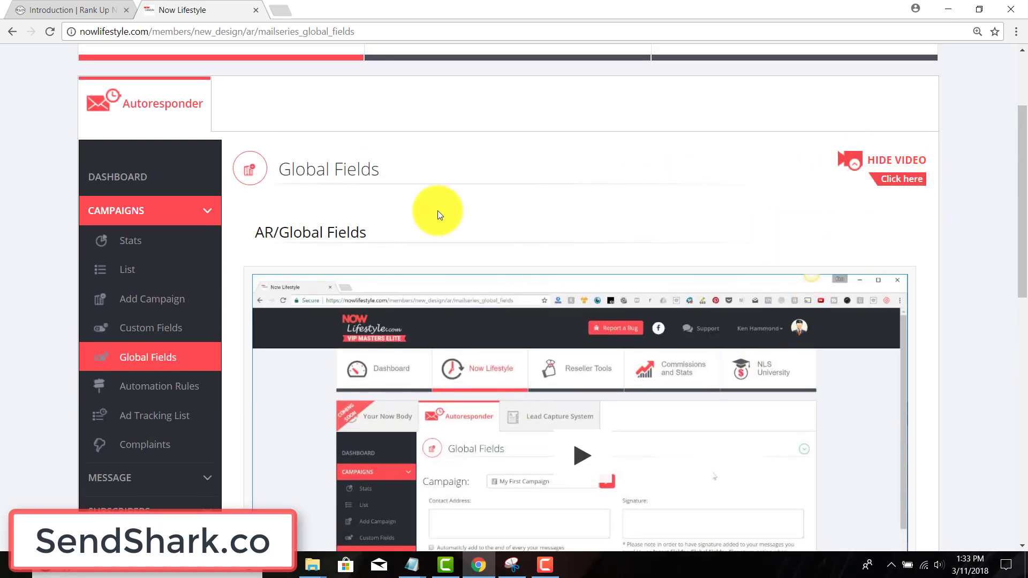
{"action": "scroll", "coordinate": [81, 378], "scroll_direction": "down", "scroll_amount": 3}
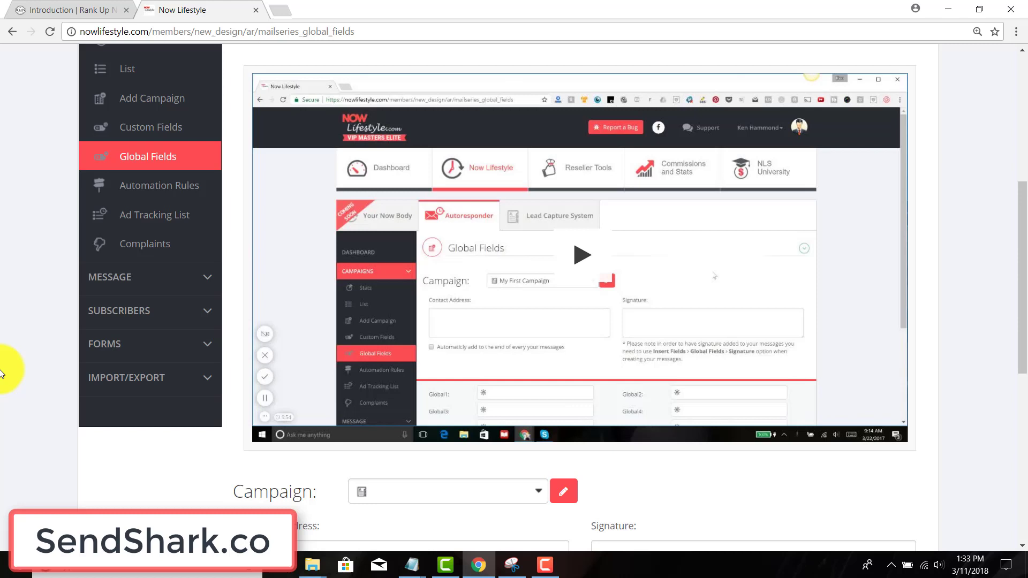
{"action": "scroll", "coordinate": [5, 370], "scroll_direction": "up", "scroll_amount": 2}
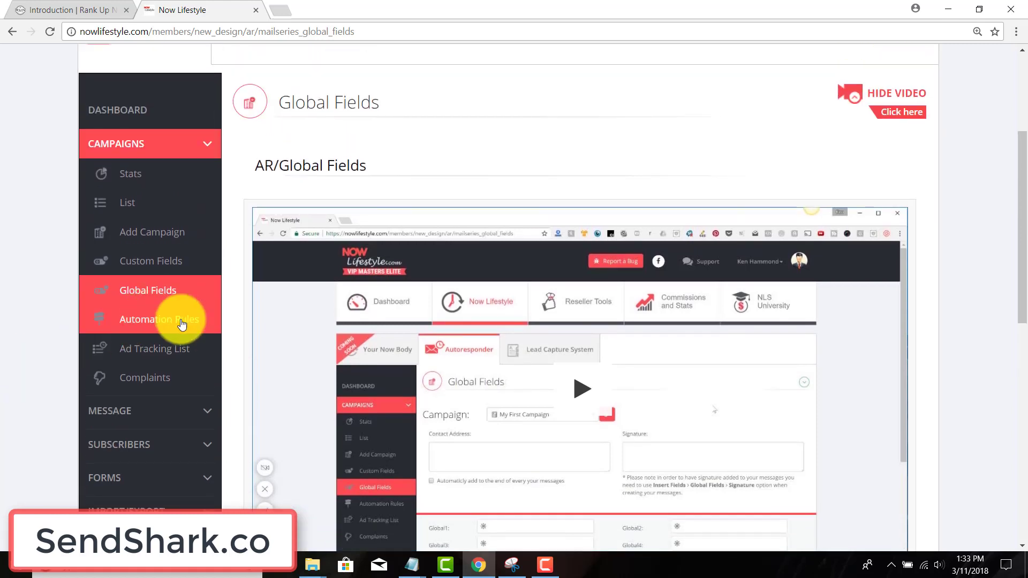
Step: Open Automation Rules with its training video, then expand the Message pages
{"action": "left_click", "coordinate": [187, 322]}
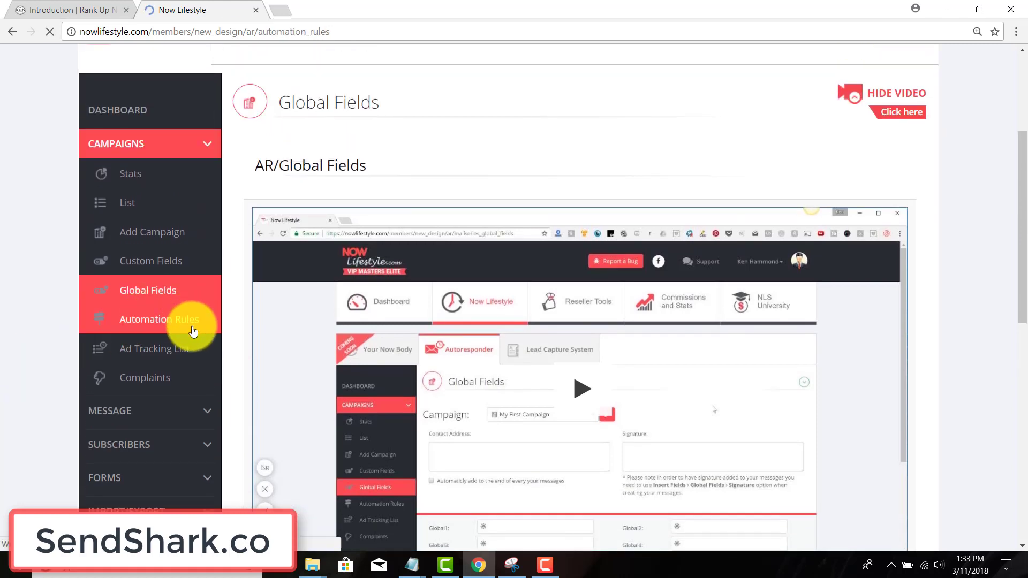
{"action": "scroll", "coordinate": [229, 338], "scroll_direction": "down", "scroll_amount": 2}
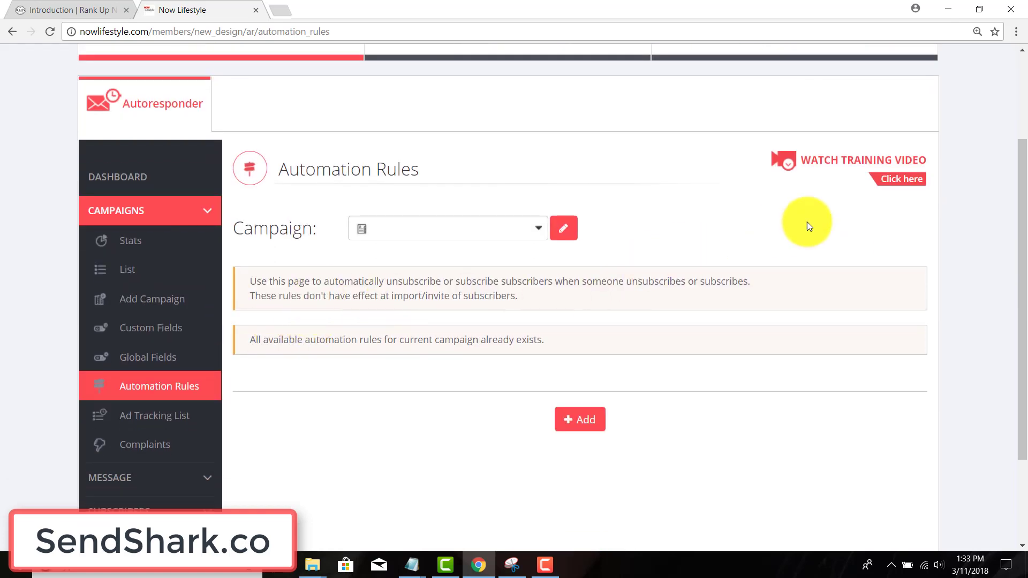
{"action": "left_click", "coordinate": [901, 180]}
{"action": "scroll", "coordinate": [901, 184], "scroll_direction": "down", "scroll_amount": 2}
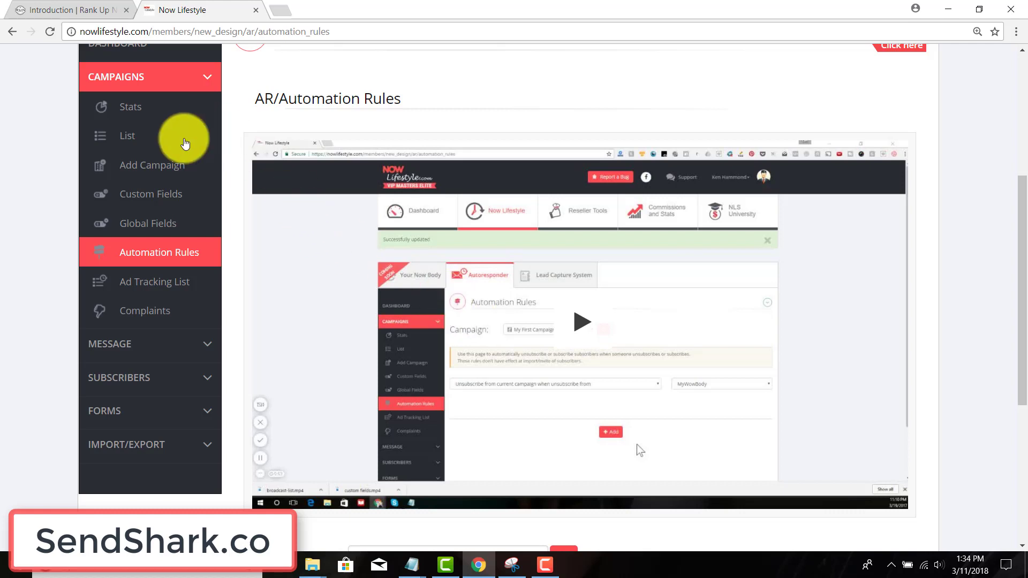
{"action": "scroll", "coordinate": [264, 211], "scroll_direction": "up", "scroll_amount": 2}
{"action": "scroll", "coordinate": [264, 211], "scroll_direction": "up", "scroll_amount": 1}
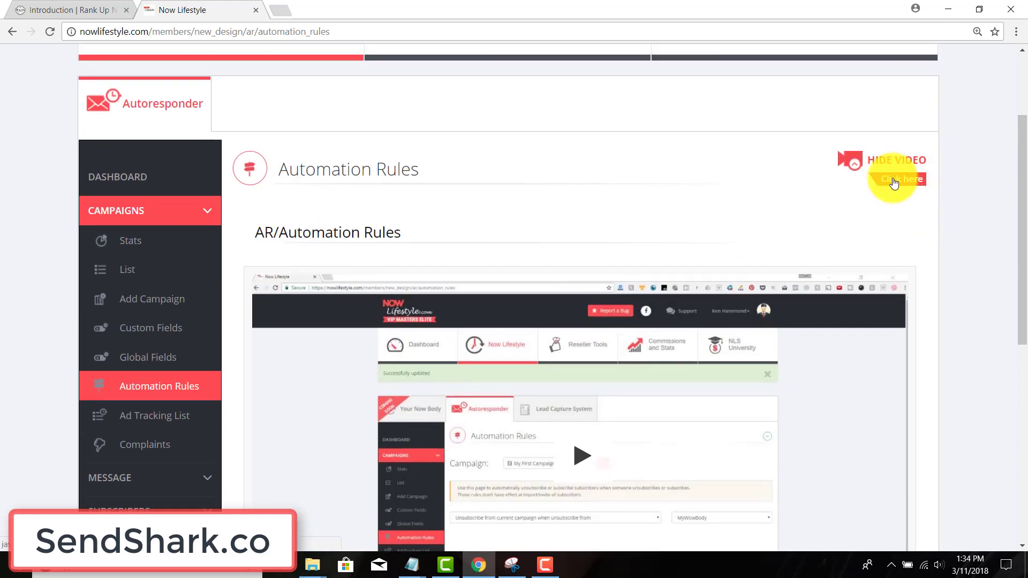
{"action": "scroll", "coordinate": [608, 268], "scroll_direction": "down", "scroll_amount": 3}
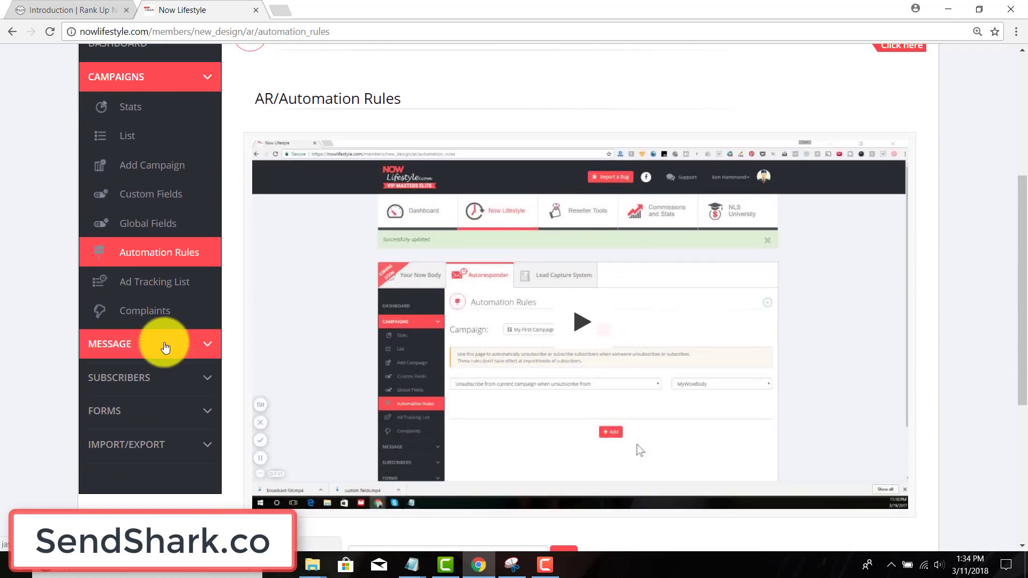
{"action": "left_click", "coordinate": [166, 344]}
{"action": "scroll", "coordinate": [155, 266], "scroll_direction": "down", "scroll_amount": 3}
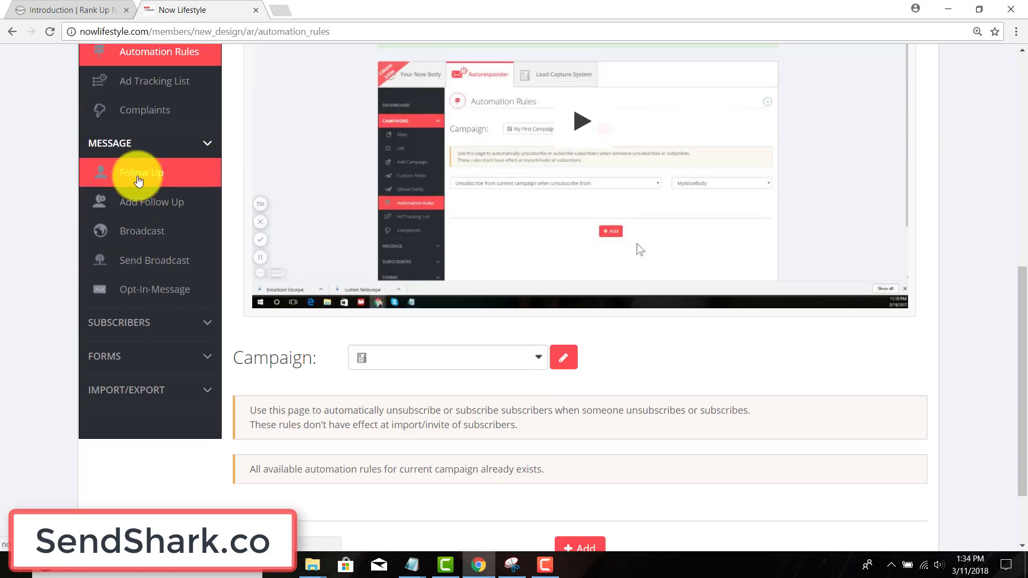
Step: Open the Follow Up list, choose a campaign, and show the Follow Up training video
{"action": "left_click", "coordinate": [138, 174]}
{"action": "scroll", "coordinate": [56, 324], "scroll_direction": "down", "scroll_amount": 3}
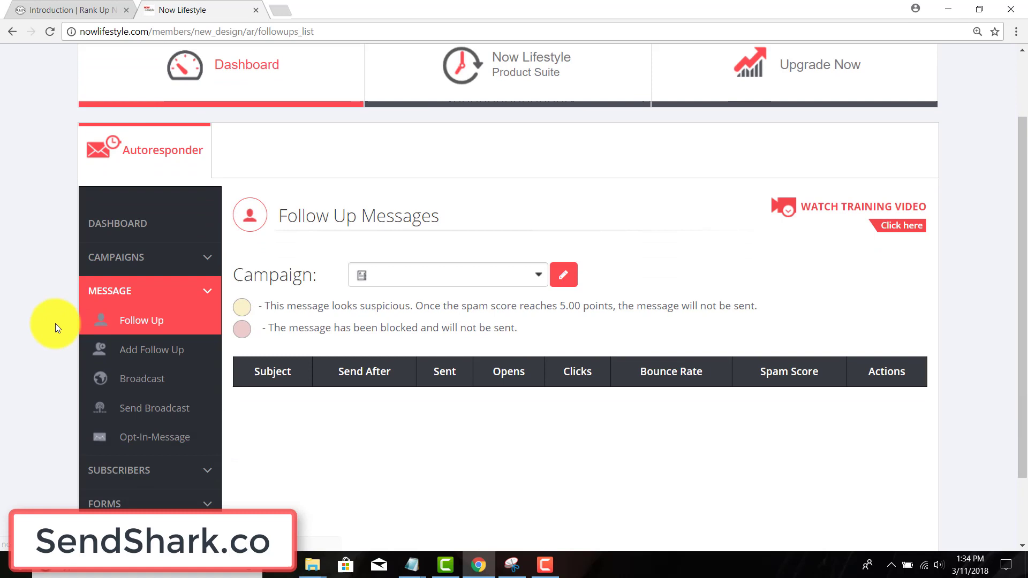
{"action": "left_click", "coordinate": [402, 233]}
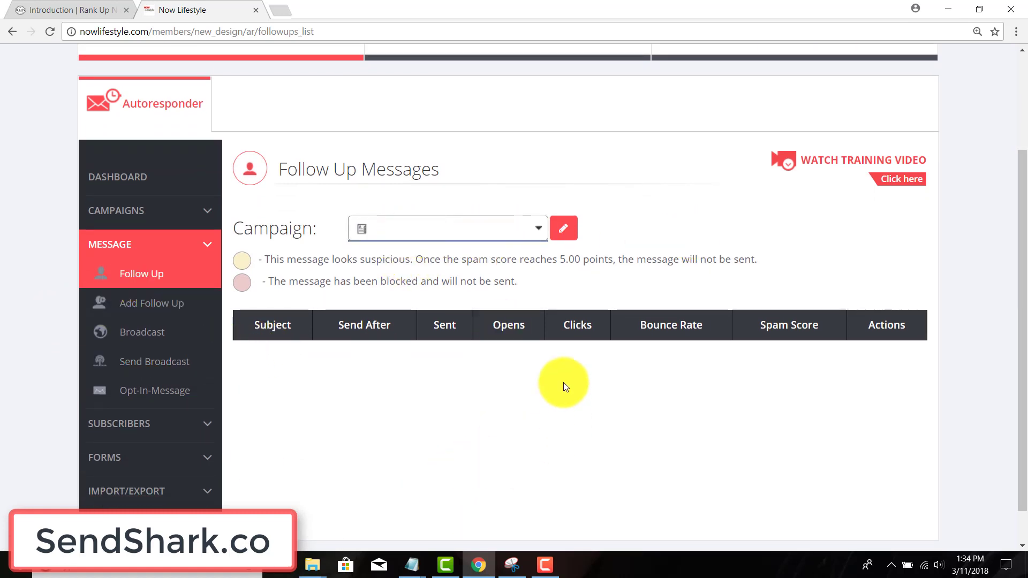
{"action": "left_click", "coordinate": [891, 179]}
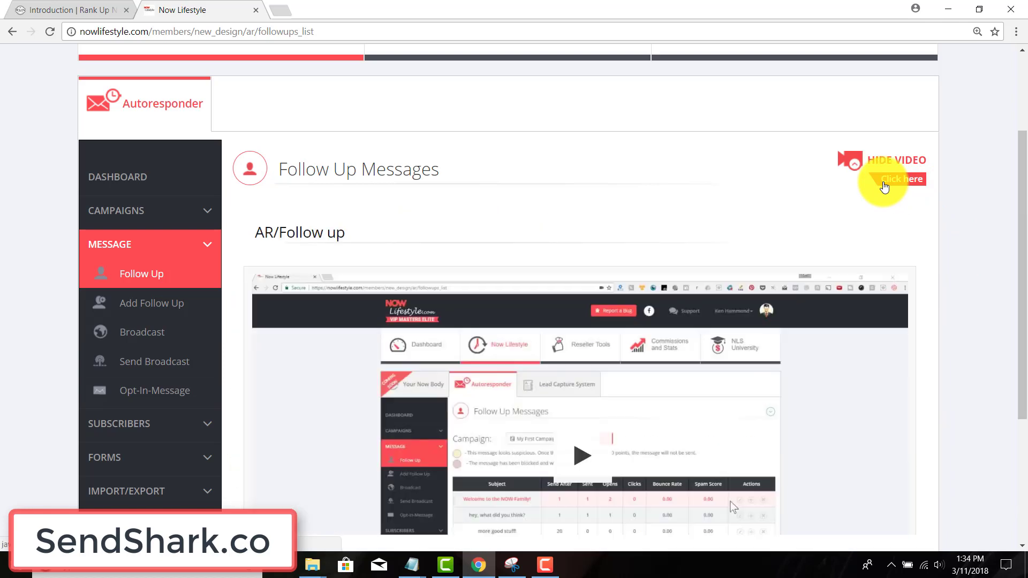
{"action": "scroll", "coordinate": [722, 265], "scroll_direction": "down", "scroll_amount": 2}
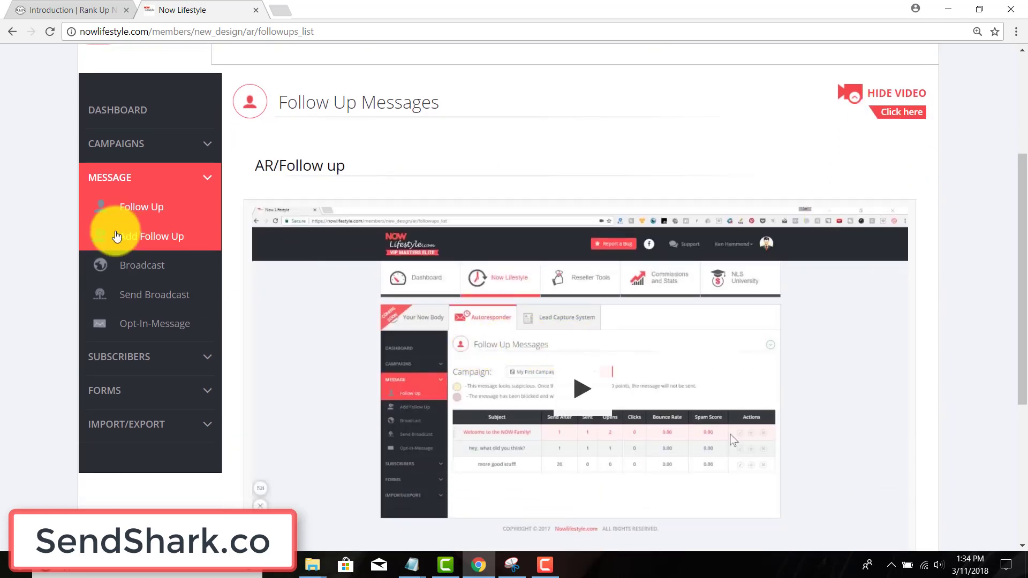
Step: Review the Add Follow Up form and its training video, then go to Broadcast Messages
{"action": "left_click", "coordinate": [149, 250]}
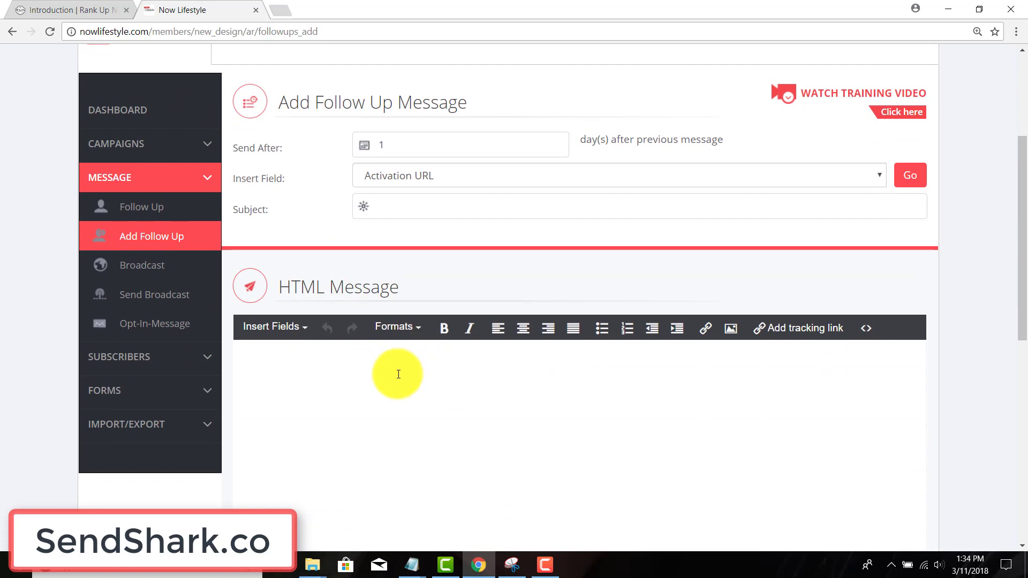
{"action": "scroll", "coordinate": [361, 346], "scroll_direction": "down", "scroll_amount": 2}
{"action": "left_click", "coordinate": [289, 310]}
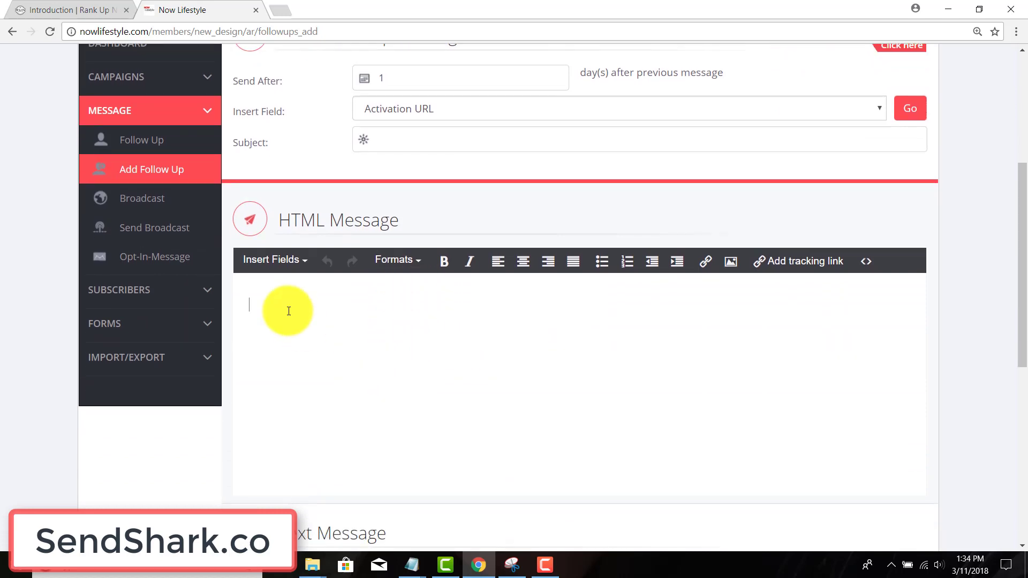
{"action": "scroll", "coordinate": [288, 310], "scroll_direction": "up", "scroll_amount": 1}
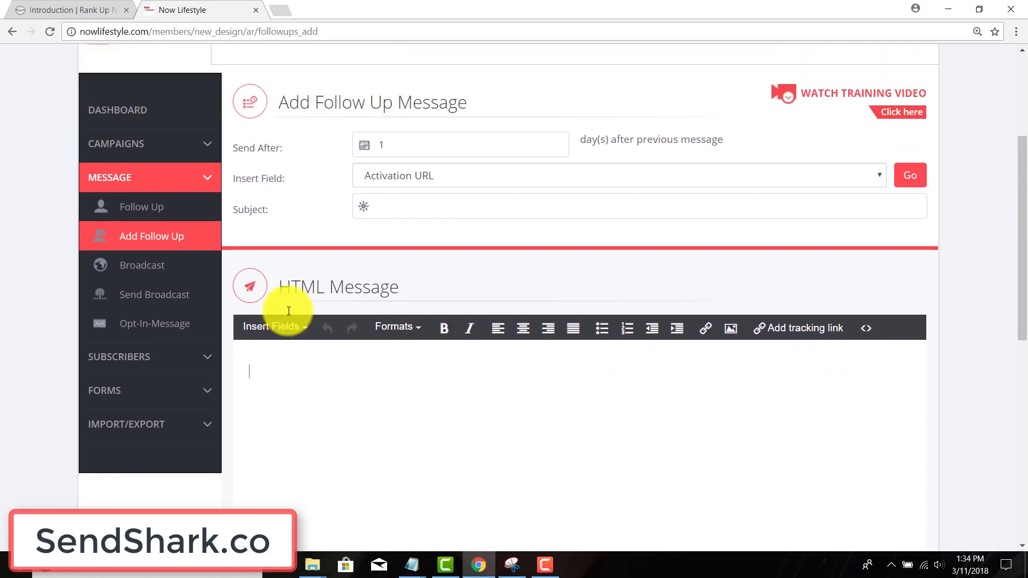
{"action": "scroll", "coordinate": [303, 297], "scroll_direction": "down", "scroll_amount": 2}
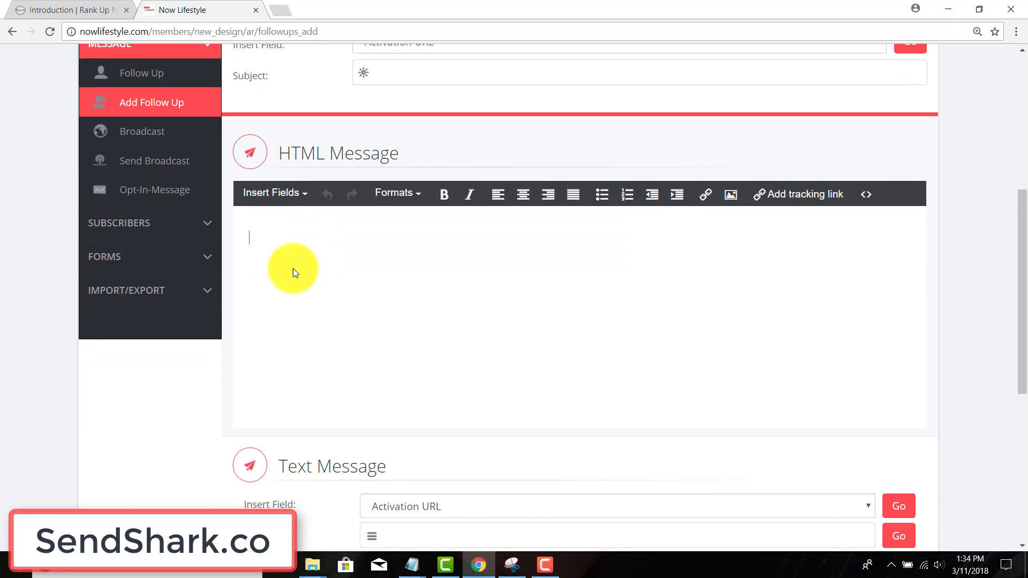
{"action": "left_click_drag", "start_coordinate": [279, 154], "coordinate": [393, 157]}
{"action": "left_click", "coordinate": [393, 156]}
{"action": "scroll", "coordinate": [402, 217], "scroll_direction": "down", "scroll_amount": 2}
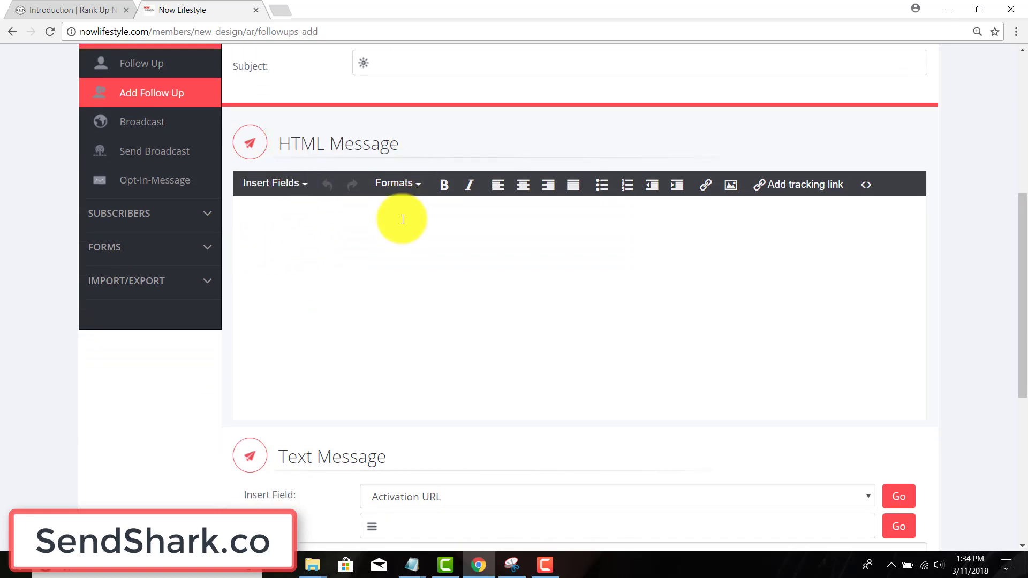
{"action": "left_click_drag", "start_coordinate": [287, 328], "coordinate": [390, 327]}
{"action": "left_click", "coordinate": [401, 332]}
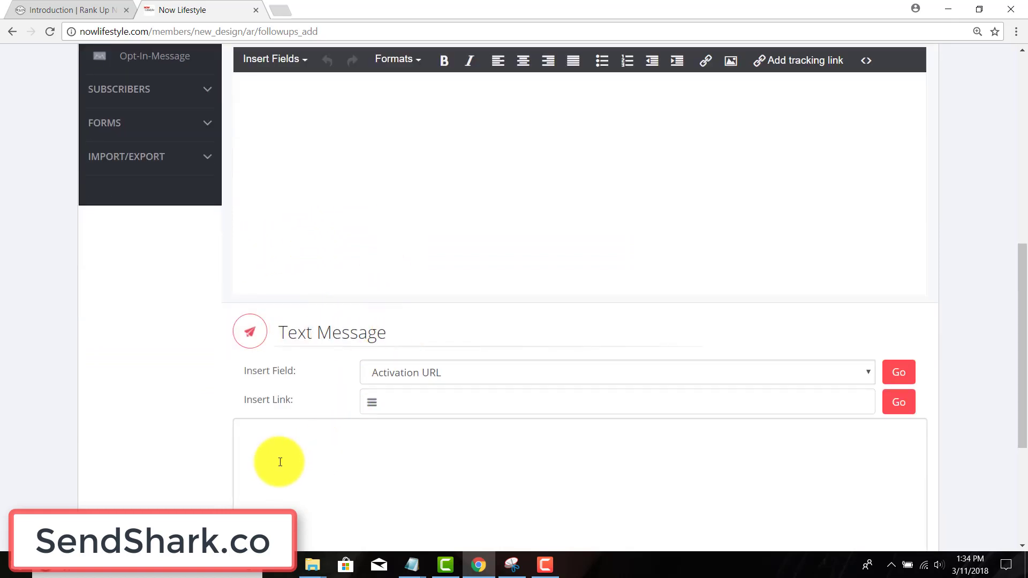
{"action": "scroll", "coordinate": [414, 413], "scroll_direction": "down", "scroll_amount": 3}
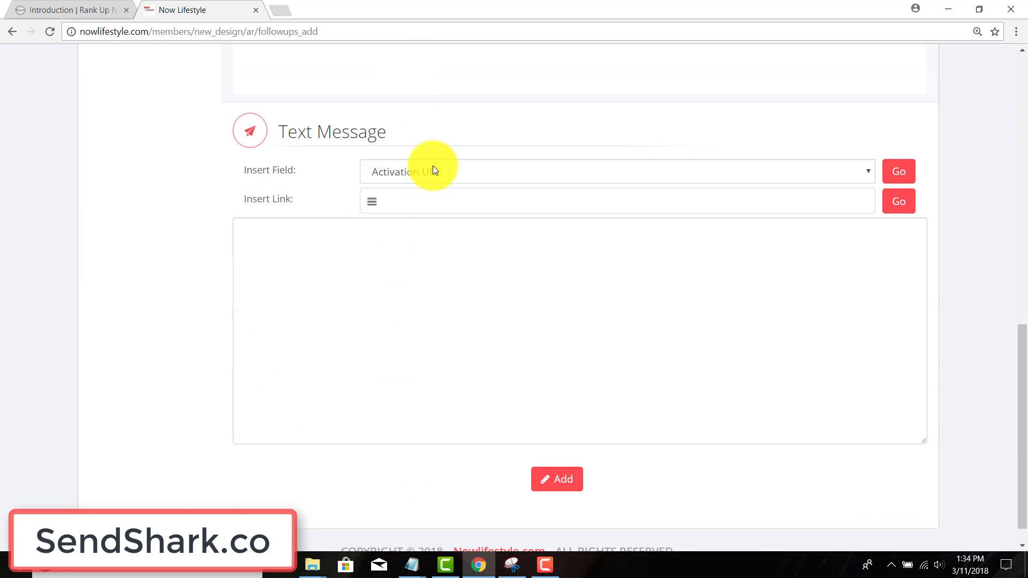
{"action": "scroll", "coordinate": [433, 145], "scroll_direction": "up", "scroll_amount": 2}
{"action": "scroll", "coordinate": [440, 125], "scroll_direction": "up", "scroll_amount": 1}
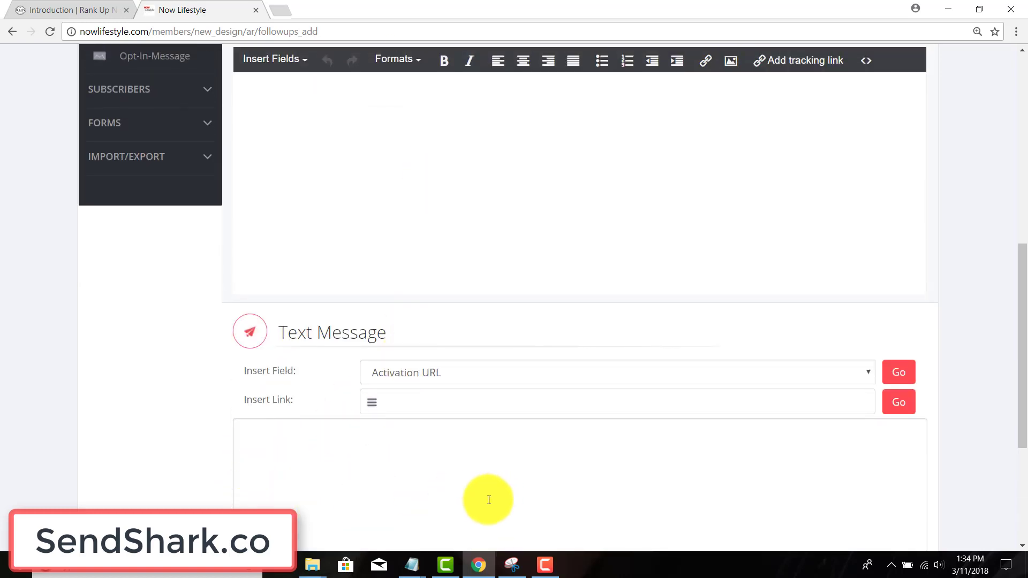
{"action": "scroll", "coordinate": [489, 500], "scroll_direction": "up", "scroll_amount": 1}
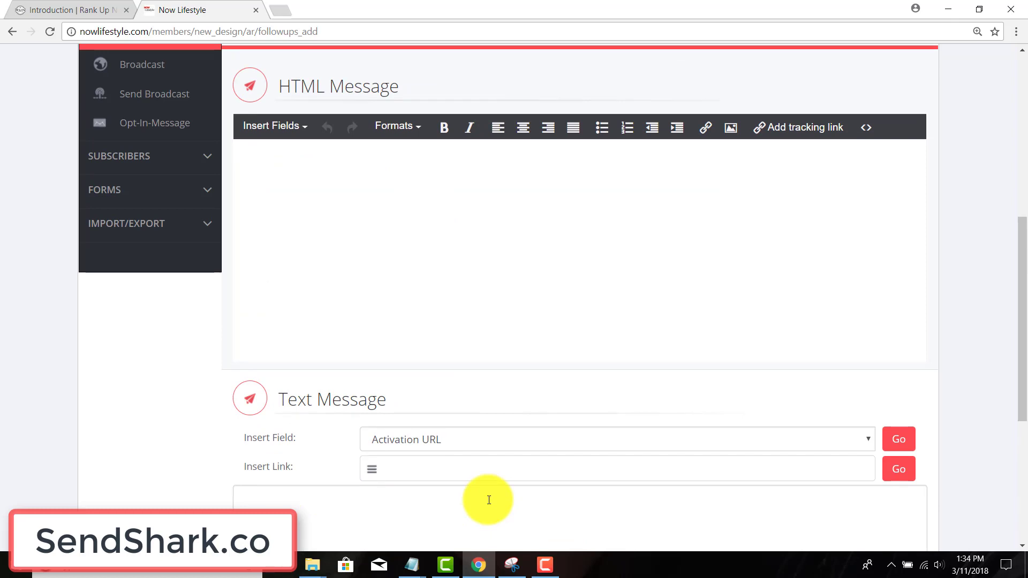
{"action": "scroll", "coordinate": [489, 500], "scroll_direction": "up", "scroll_amount": 2}
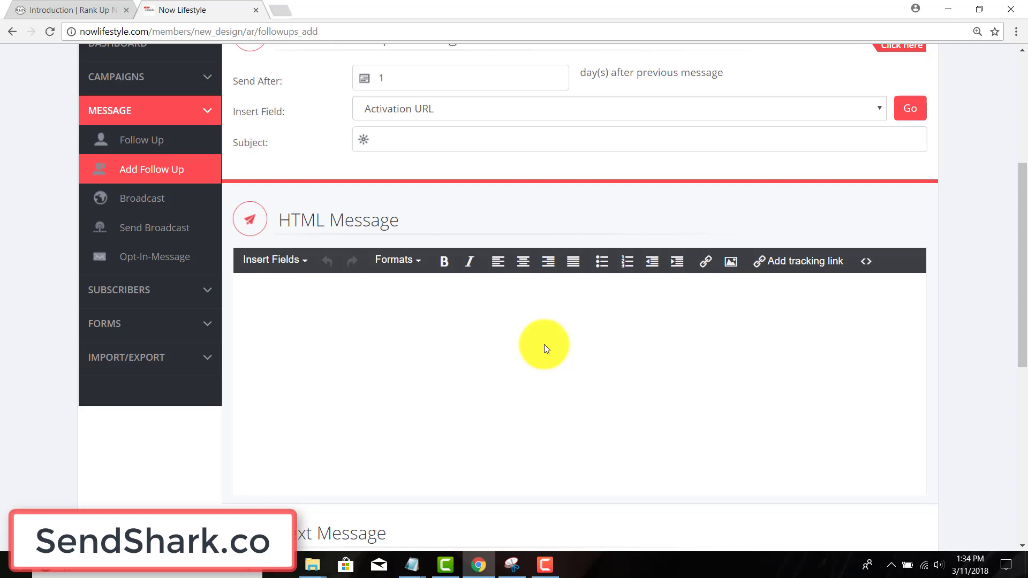
{"action": "scroll", "coordinate": [543, 344], "scroll_direction": "down", "scroll_amount": 1}
{"action": "scroll", "coordinate": [365, 281], "scroll_direction": "down", "scroll_amount": 2}
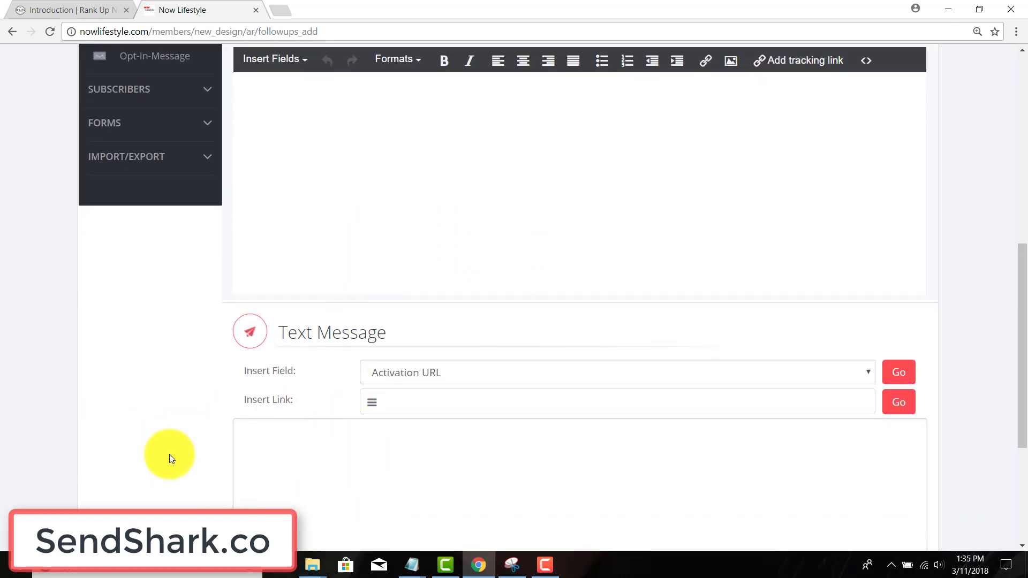
{"action": "scroll", "coordinate": [218, 470], "scroll_direction": "up", "scroll_amount": 3}
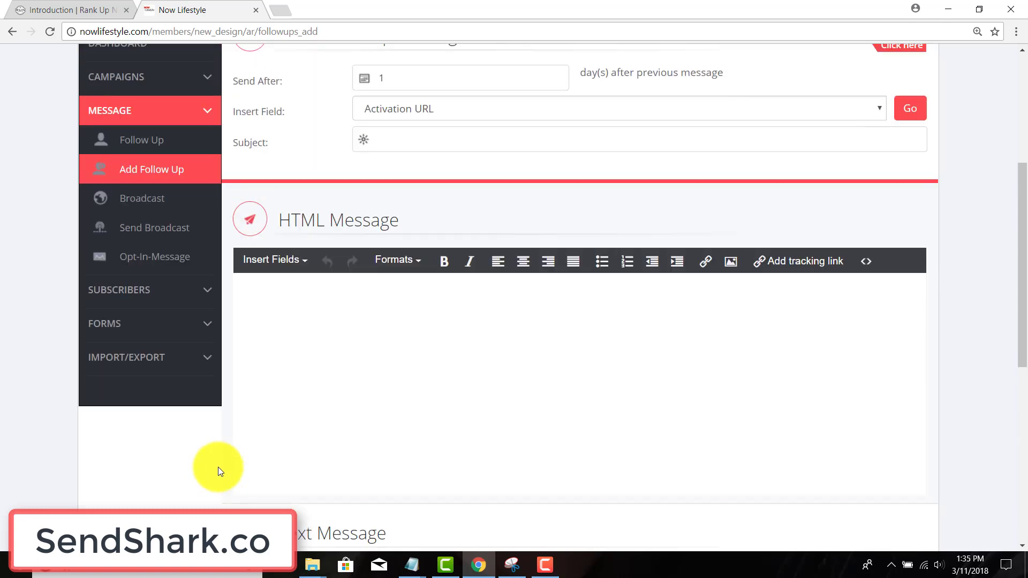
{"action": "scroll", "coordinate": [367, 387], "scroll_direction": "up", "scroll_amount": 3}
{"action": "left_click", "coordinate": [896, 245]}
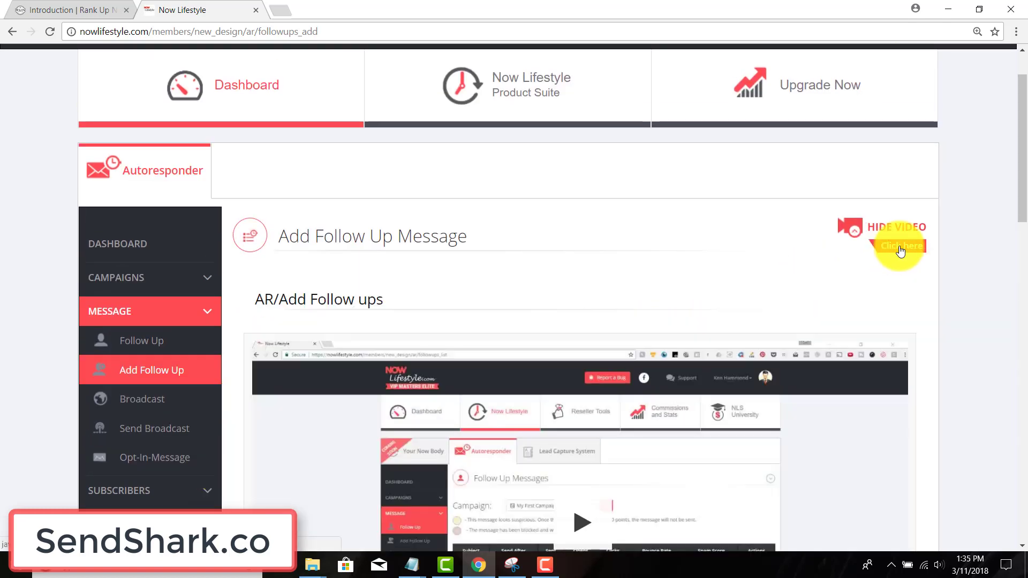
{"action": "scroll", "coordinate": [898, 251], "scroll_direction": "down", "scroll_amount": 2}
{"action": "scroll", "coordinate": [722, 281], "scroll_direction": "down", "scroll_amount": 1}
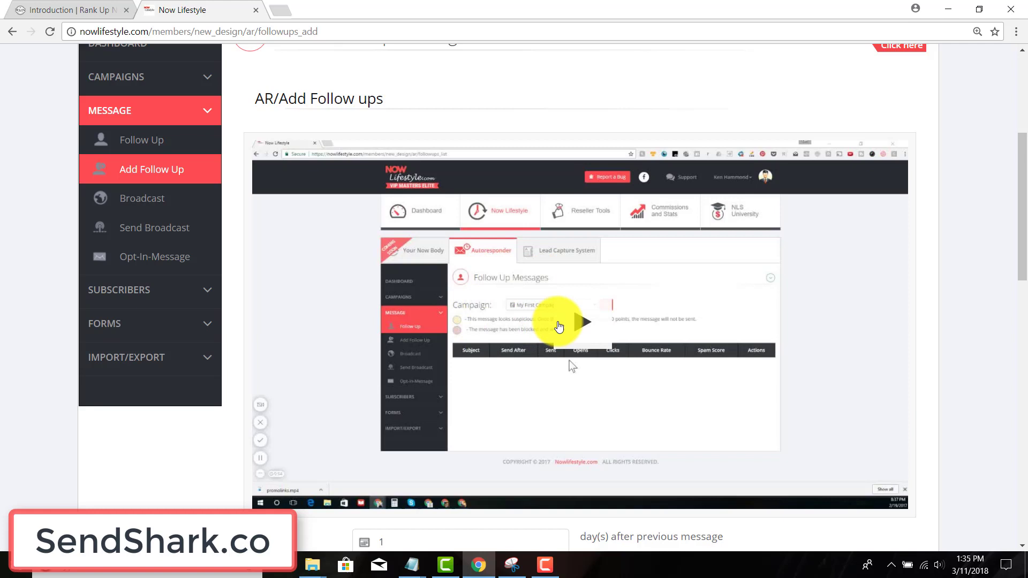
{"action": "left_click", "coordinate": [153, 207]}
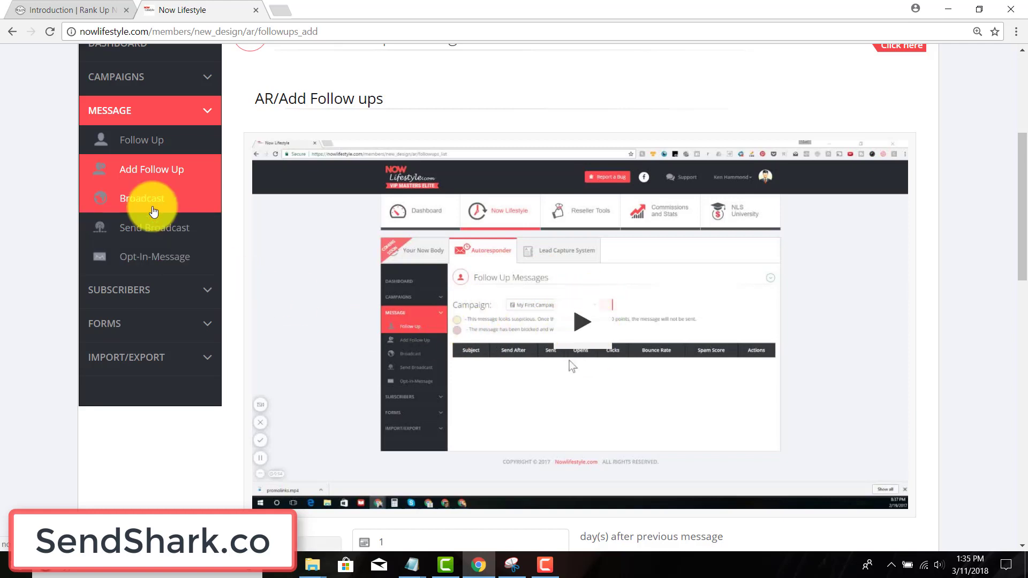
{"action": "left_click", "coordinate": [148, 210]}
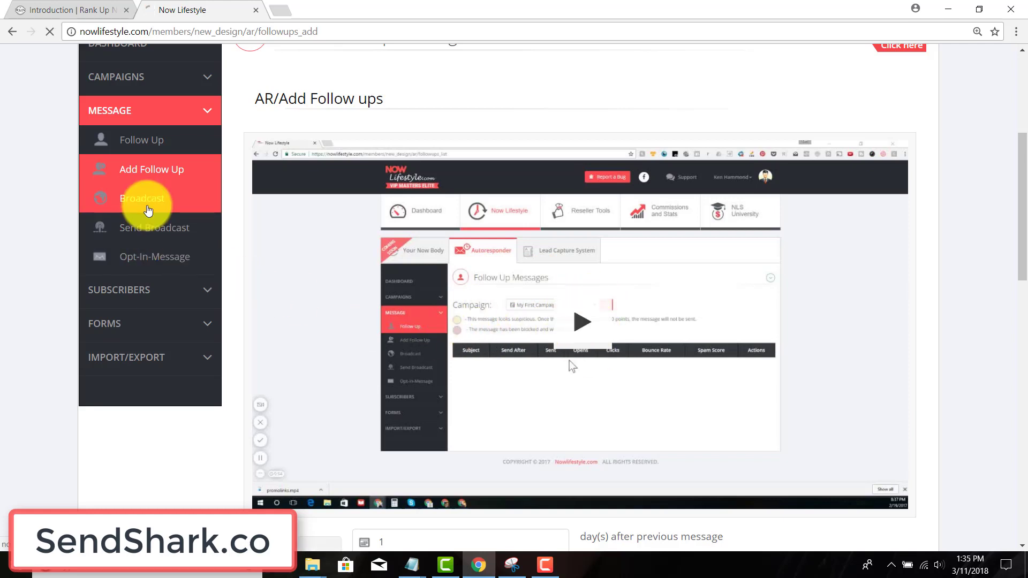
{"action": "scroll", "coordinate": [252, 295], "scroll_direction": "down", "scroll_amount": 2}
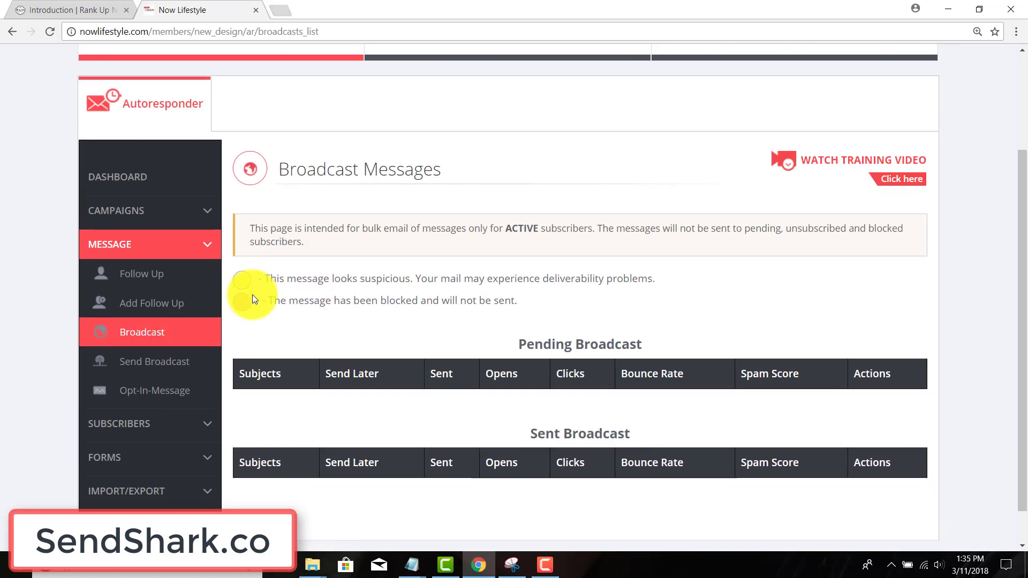
{"action": "scroll", "coordinate": [253, 300], "scroll_direction": "down", "scroll_amount": 1}
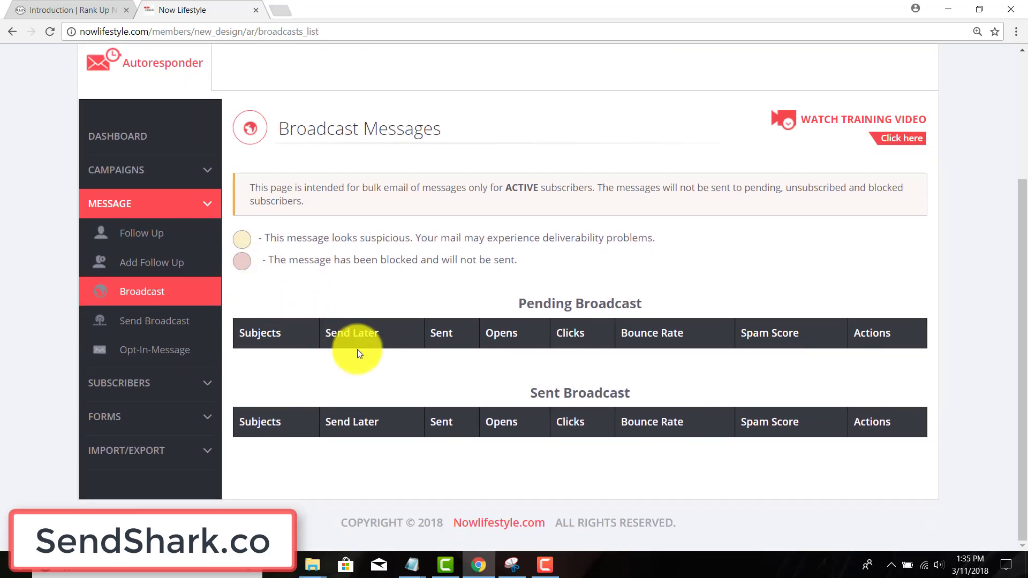
Step: Open the Send Broadcast page and reveal its training video
{"action": "left_click", "coordinate": [141, 325]}
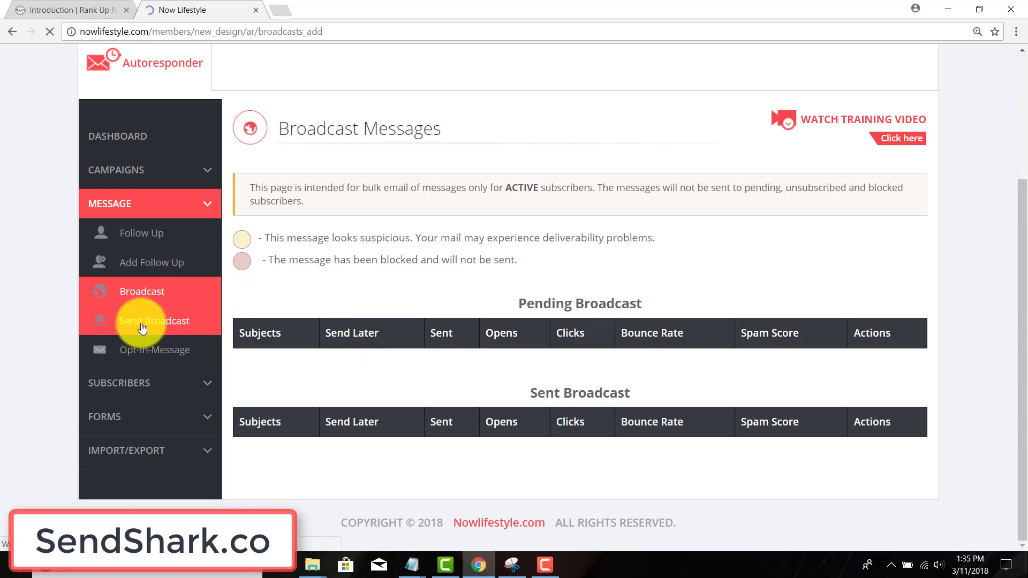
{"action": "scroll", "coordinate": [137, 321], "scroll_direction": "down", "scroll_amount": 3}
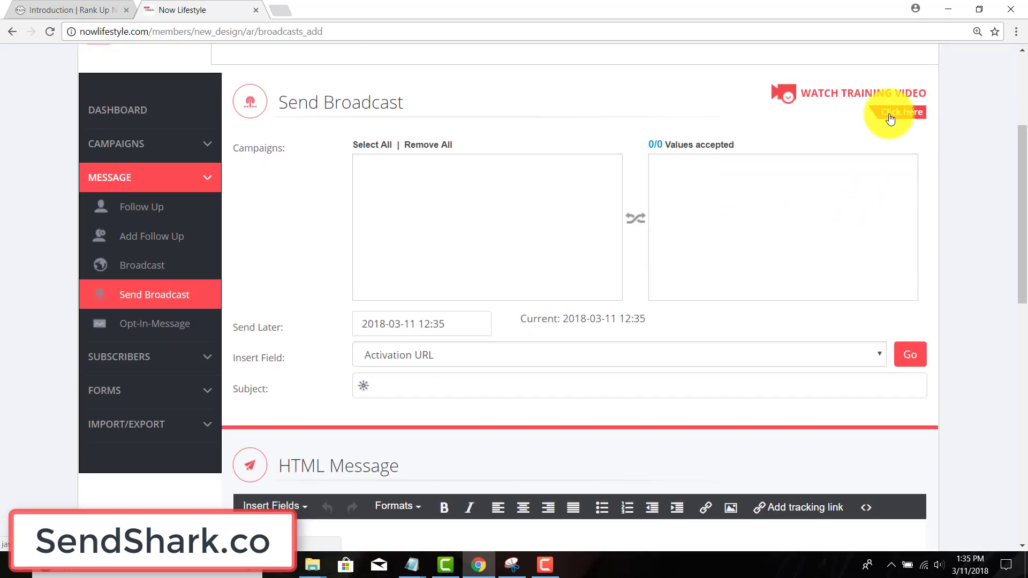
{"action": "left_click", "coordinate": [889, 118]}
{"action": "scroll", "coordinate": [762, 252], "scroll_direction": "down", "scroll_amount": 1}
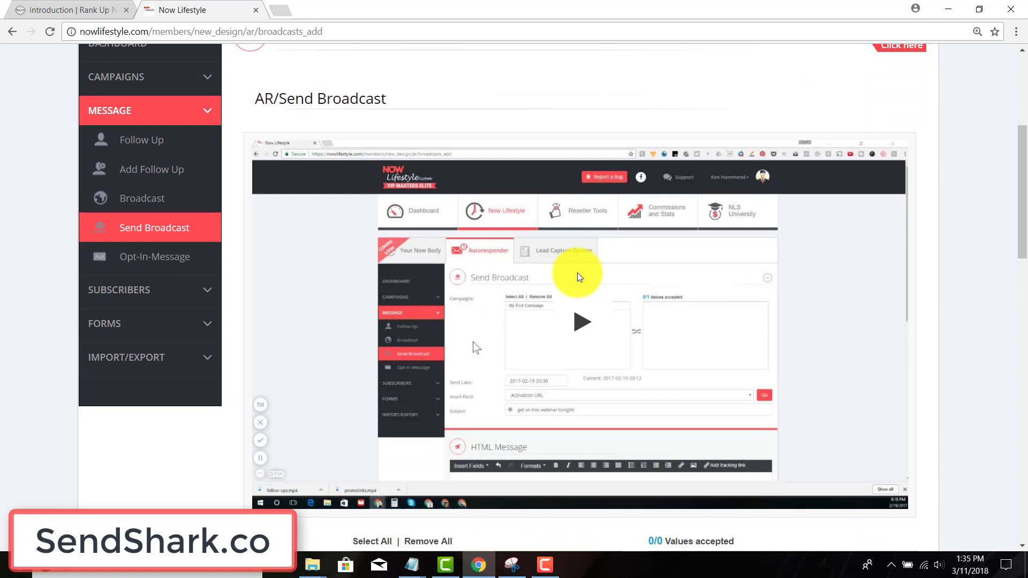
{"action": "scroll", "coordinate": [482, 364], "scroll_direction": "down", "scroll_amount": 3}
{"action": "scroll", "coordinate": [594, 334], "scroll_direction": "down", "scroll_amount": 3}
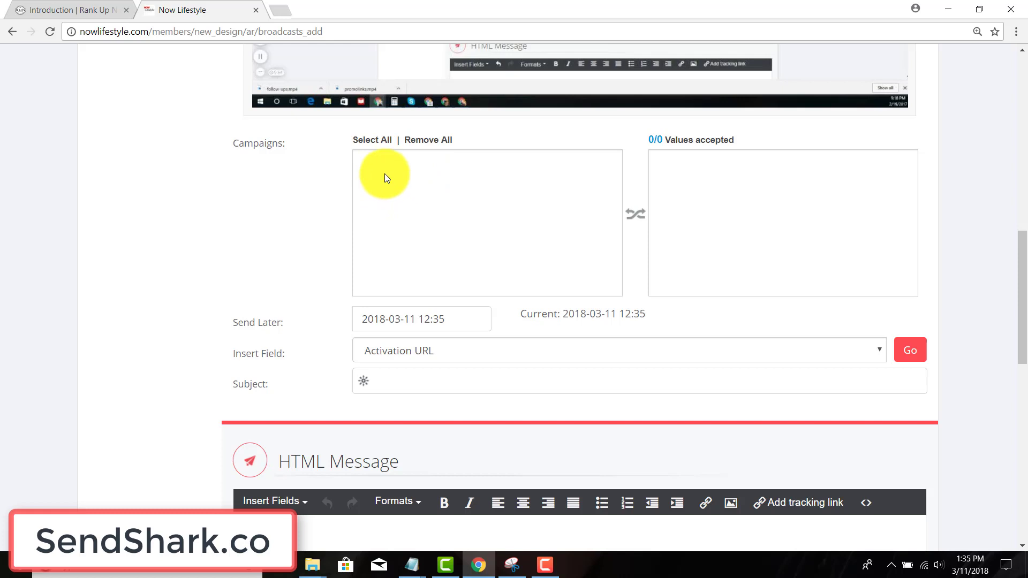
{"action": "scroll", "coordinate": [374, 170], "scroll_direction": "up", "scroll_amount": 3}
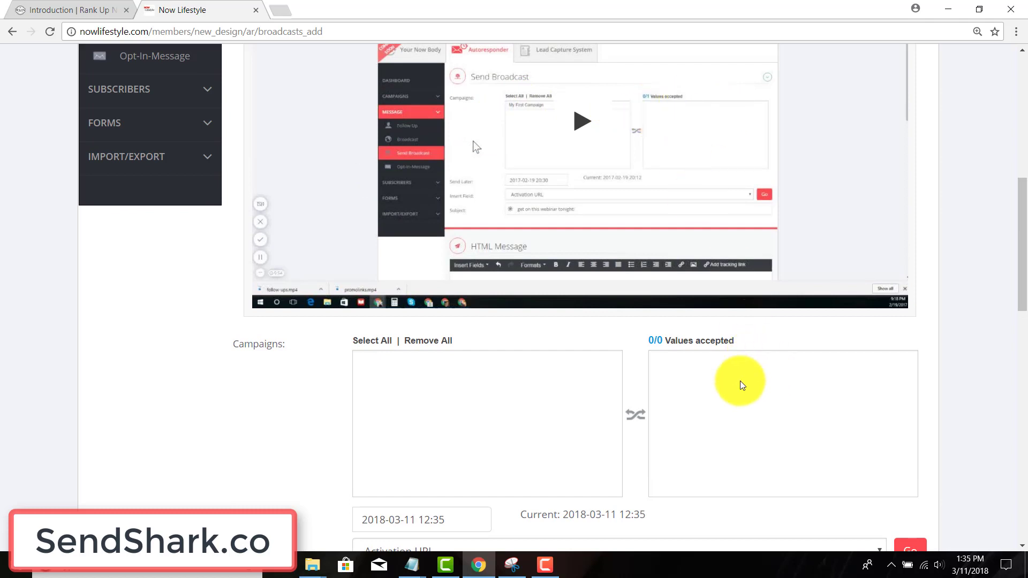
{"action": "left_click_drag", "start_coordinate": [664, 341], "coordinate": [763, 341]}
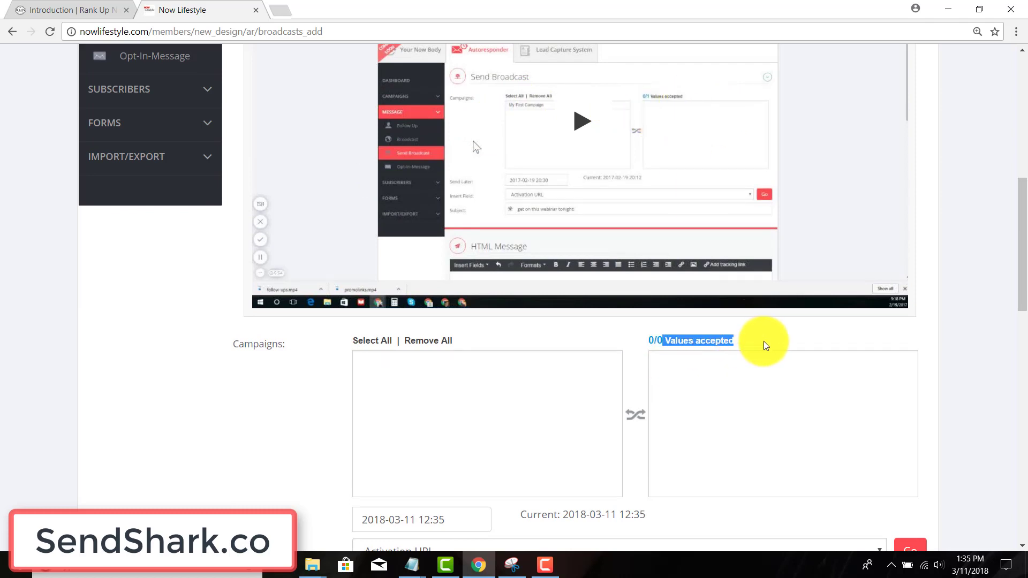
{"action": "scroll", "coordinate": [764, 342], "scroll_direction": "down", "scroll_amount": 3}
{"action": "scroll", "coordinate": [763, 344], "scroll_direction": "down", "scroll_amount": 2}
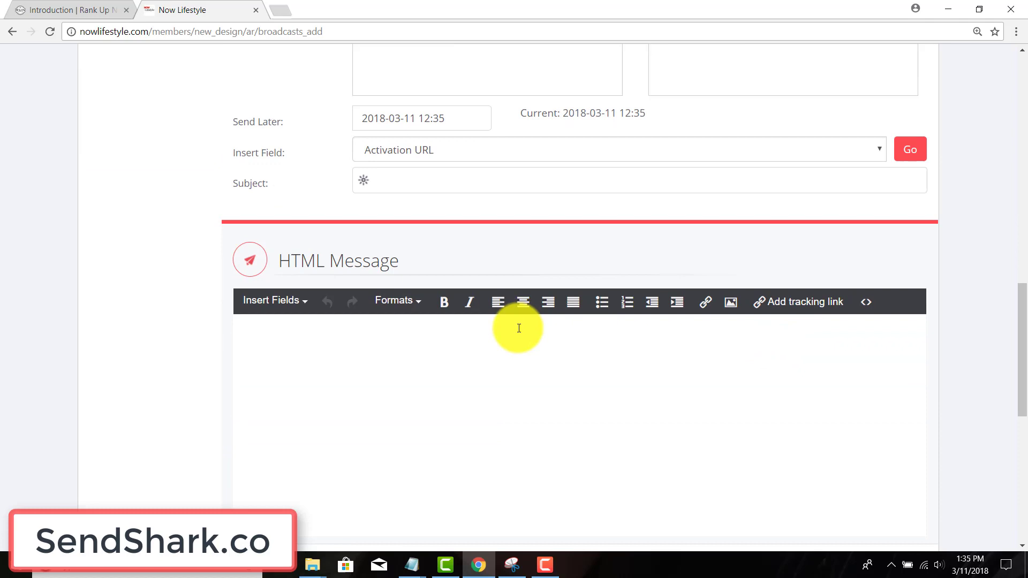
{"action": "scroll", "coordinate": [482, 297], "scroll_direction": "down", "scroll_amount": 3}
{"action": "scroll", "coordinate": [313, 470], "scroll_direction": "down", "scroll_amount": 2}
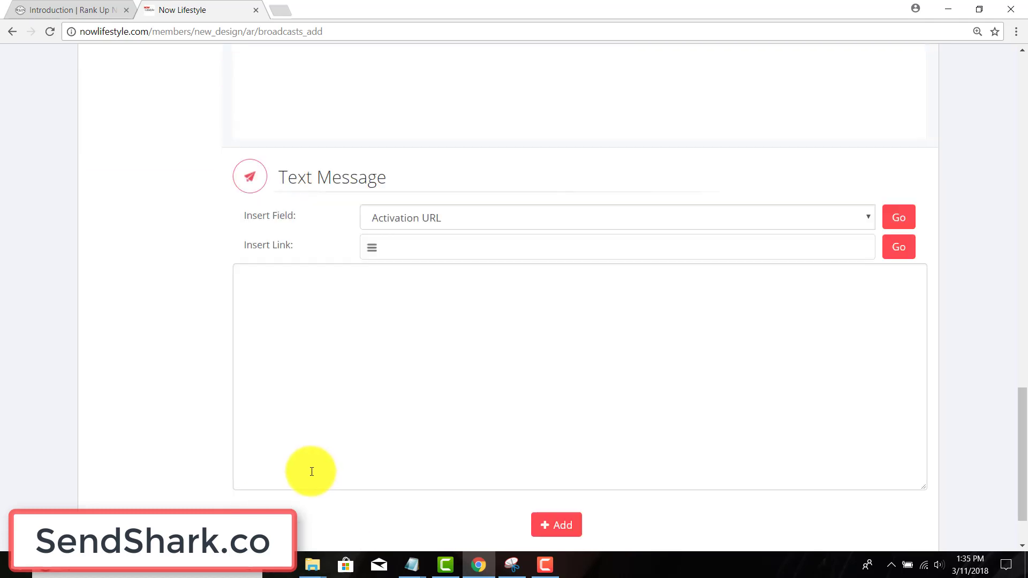
{"action": "scroll", "coordinate": [534, 463], "scroll_direction": "up", "scroll_amount": 2}
{"action": "scroll", "coordinate": [533, 463], "scroll_direction": "up", "scroll_amount": 10}
{"action": "scroll", "coordinate": [533, 463], "scroll_direction": "up", "scroll_amount": 3}
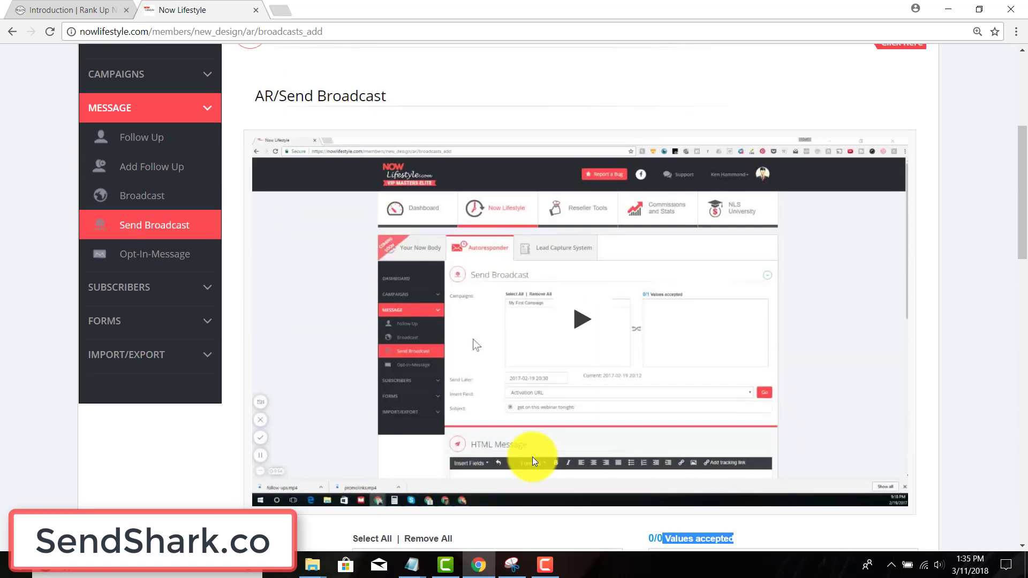
{"action": "scroll", "coordinate": [534, 463], "scroll_direction": "up", "scroll_amount": 2}
Step: Return to Broadcast Messages and highlight the Pending Broadcast heading and suspicious-message warning
{"action": "left_click", "coordinate": [149, 334]}
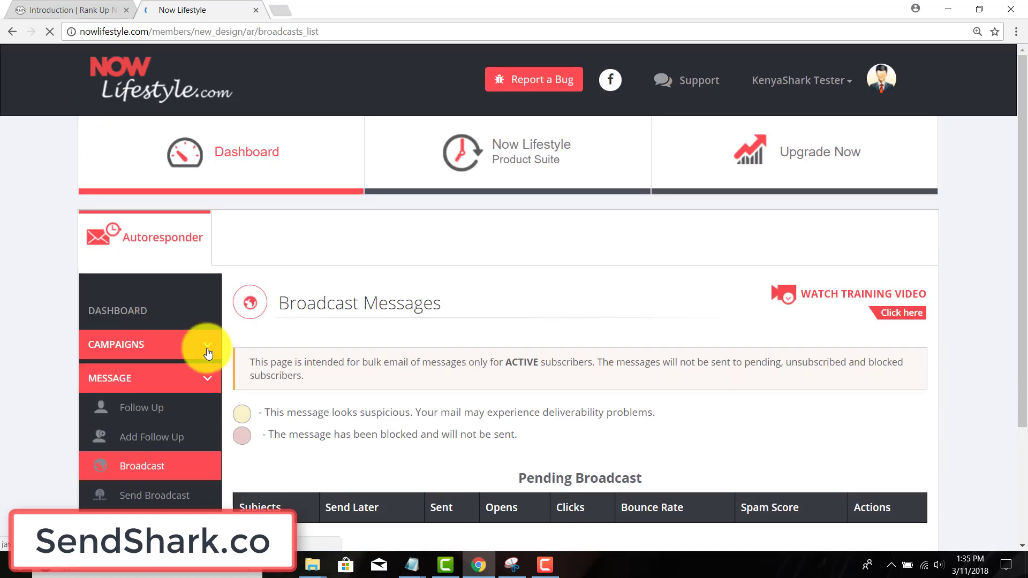
{"action": "scroll", "coordinate": [441, 408], "scroll_direction": "down", "scroll_amount": 3}
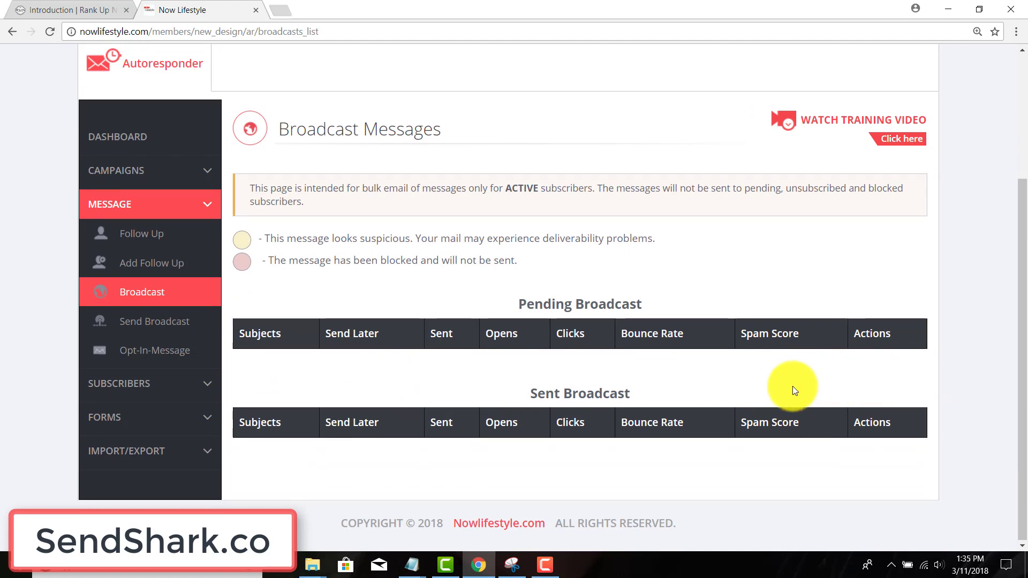
{"action": "left_click_drag", "start_coordinate": [501, 302], "coordinate": [652, 304]}
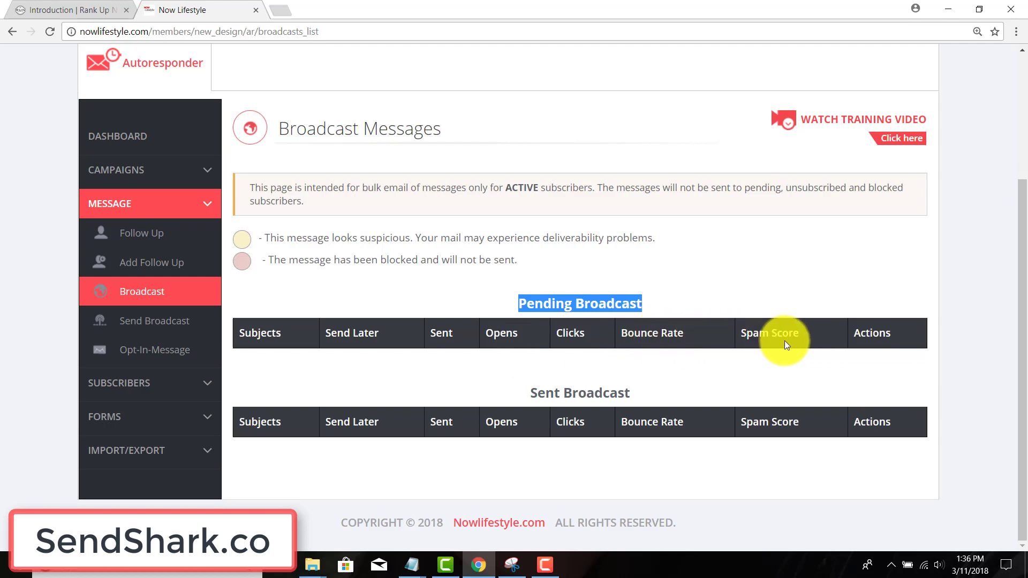
{"action": "left_click", "coordinate": [743, 335]}
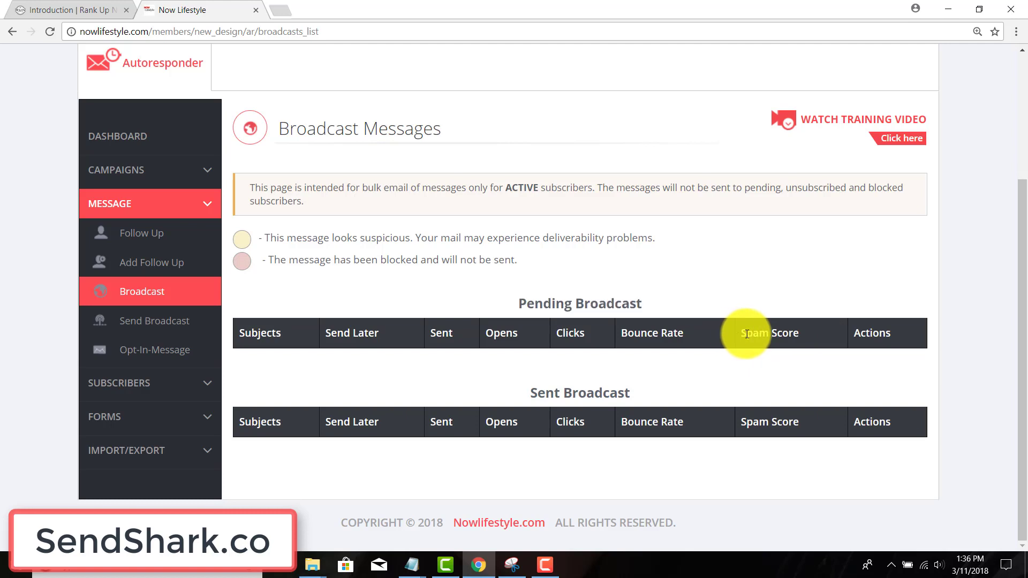
{"action": "left_click_drag", "start_coordinate": [266, 238], "coordinate": [482, 239]}
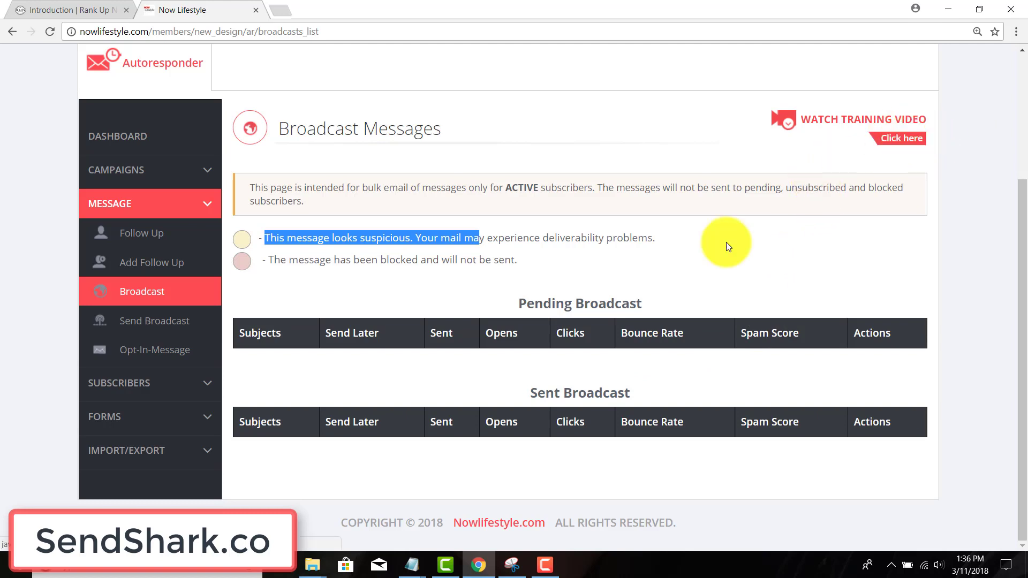
Step: Open Opt-In Message with its training video, then expand the Subscribers pages
{"action": "left_click", "coordinate": [138, 350]}
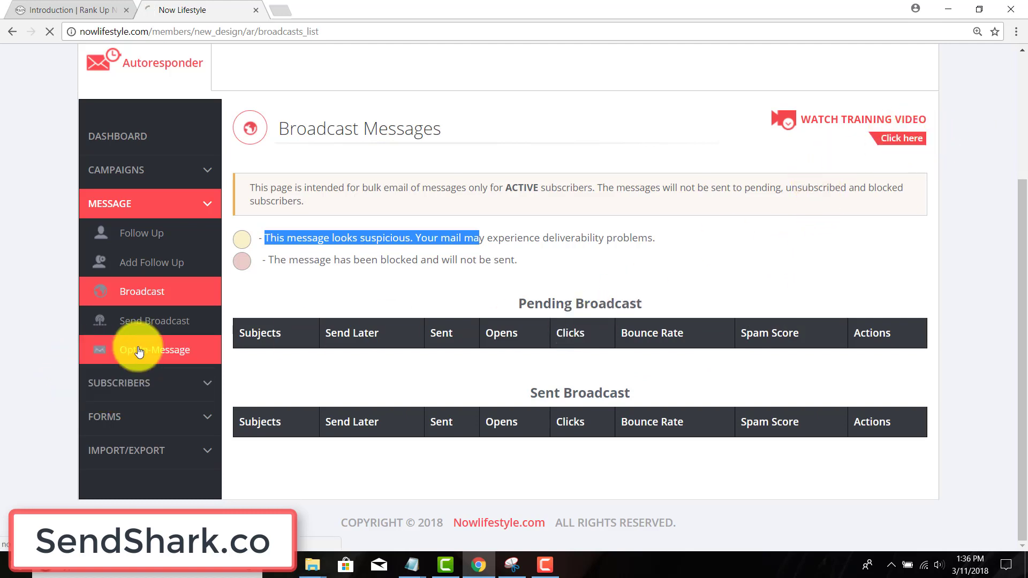
{"action": "scroll", "coordinate": [646, 253], "scroll_direction": "down", "scroll_amount": 2}
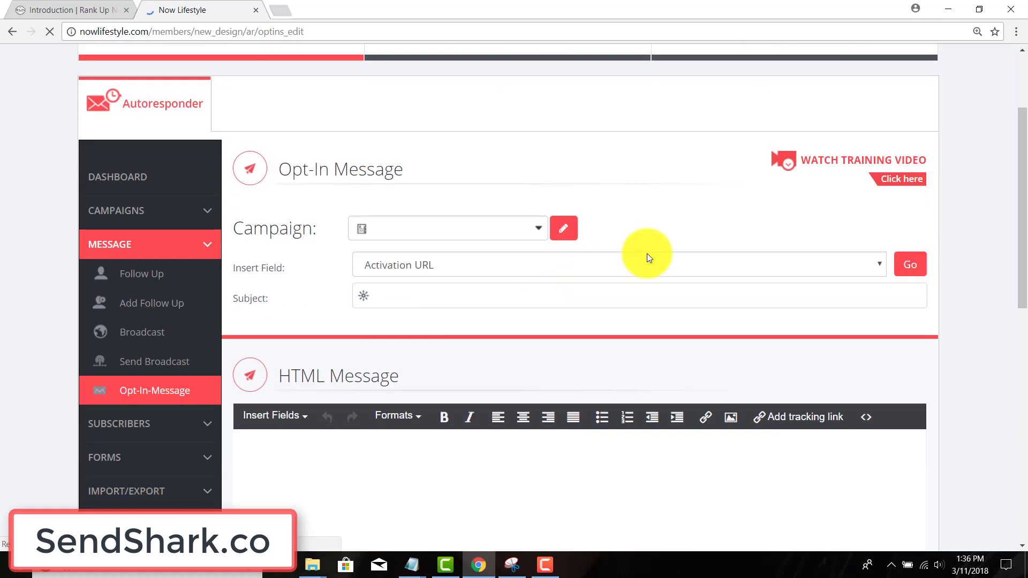
{"action": "left_click", "coordinate": [918, 187]}
{"action": "scroll", "coordinate": [816, 273], "scroll_direction": "down", "scroll_amount": 2}
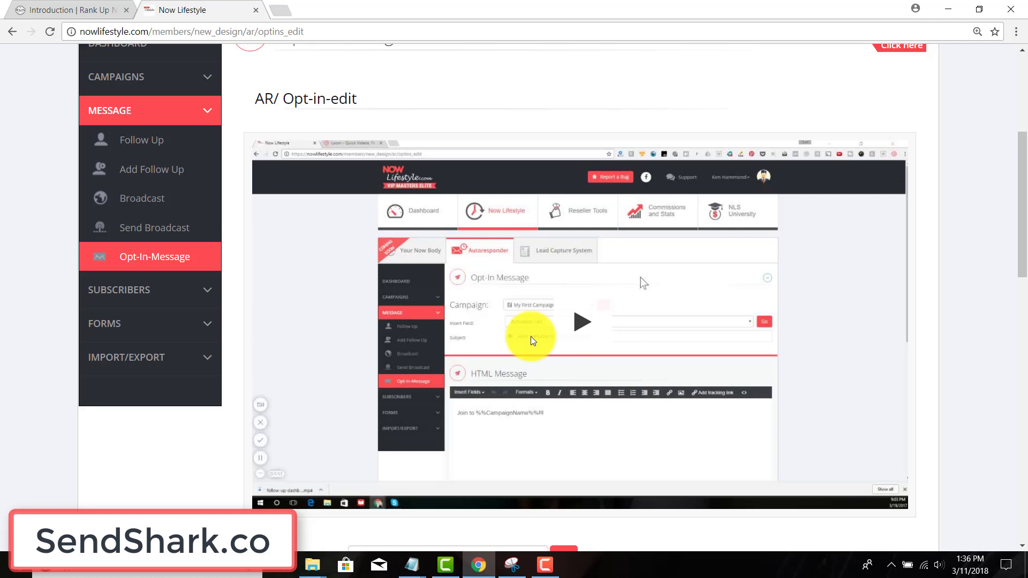
{"action": "scroll", "coordinate": [531, 340], "scroll_direction": "up", "scroll_amount": 2}
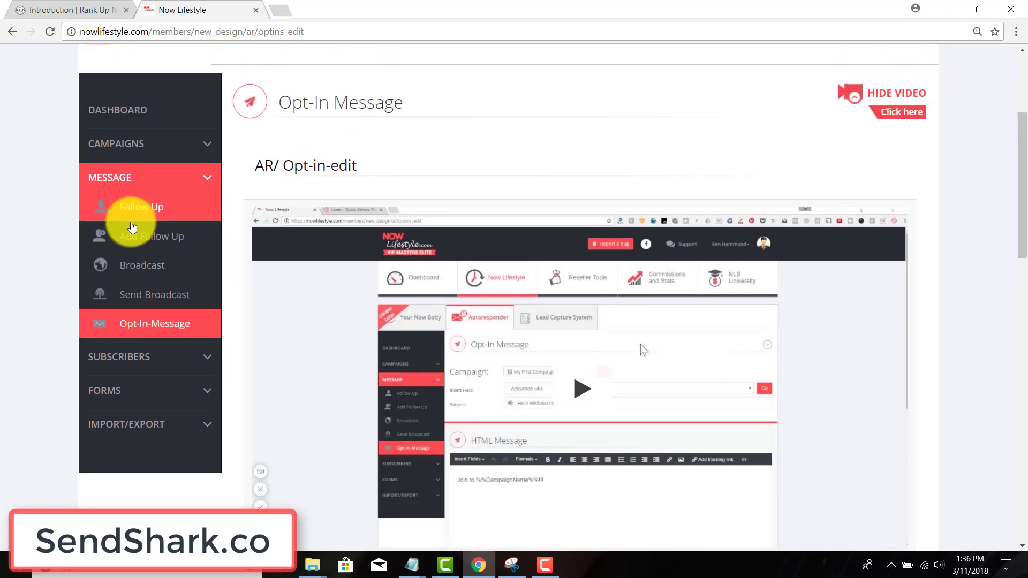
{"action": "left_click", "coordinate": [139, 353]}
{"action": "scroll", "coordinate": [139, 346], "scroll_direction": "down", "scroll_amount": 2}
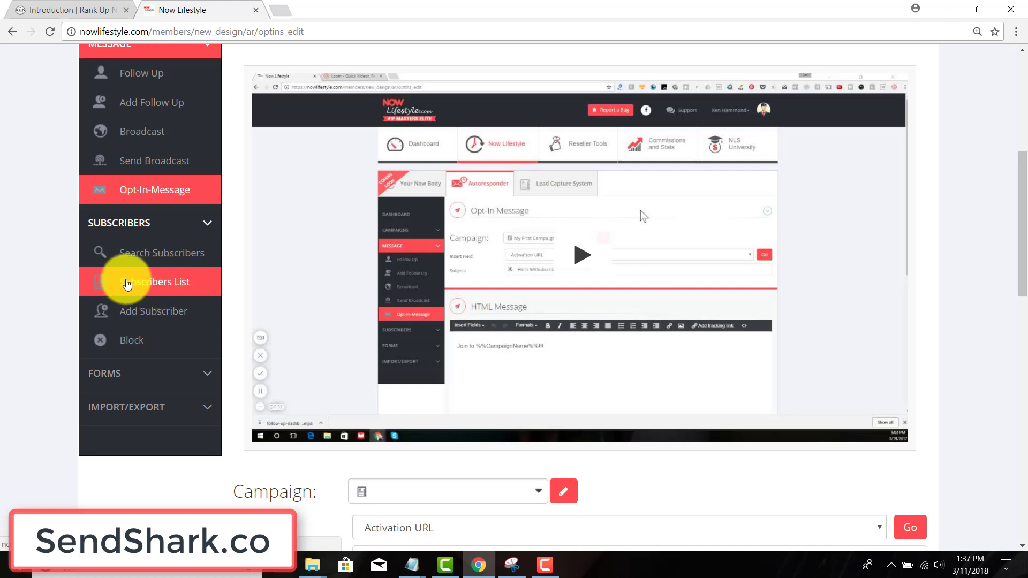
Step: Open Add Subscriber and expand the Import/Export section in the sidebar
{"action": "left_click", "coordinate": [143, 313]}
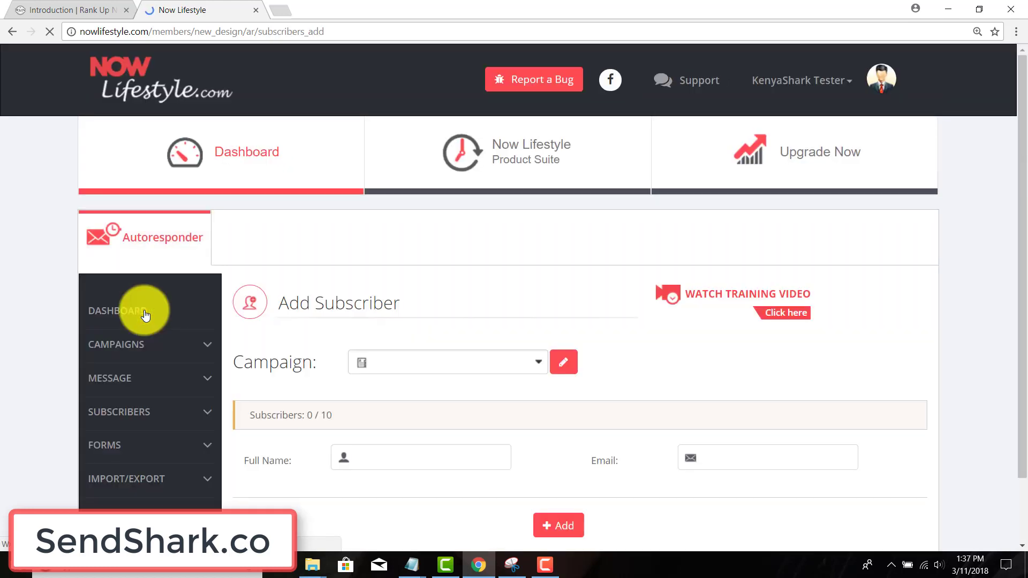
{"action": "scroll", "coordinate": [259, 301], "scroll_direction": "down", "scroll_amount": 2}
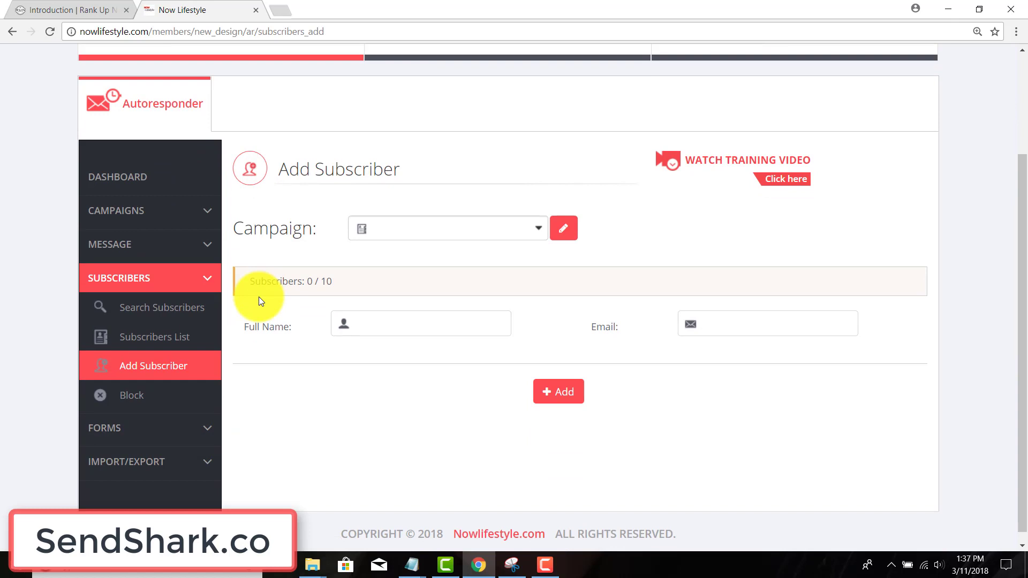
{"action": "scroll", "coordinate": [258, 300], "scroll_direction": "down", "scroll_amount": 1}
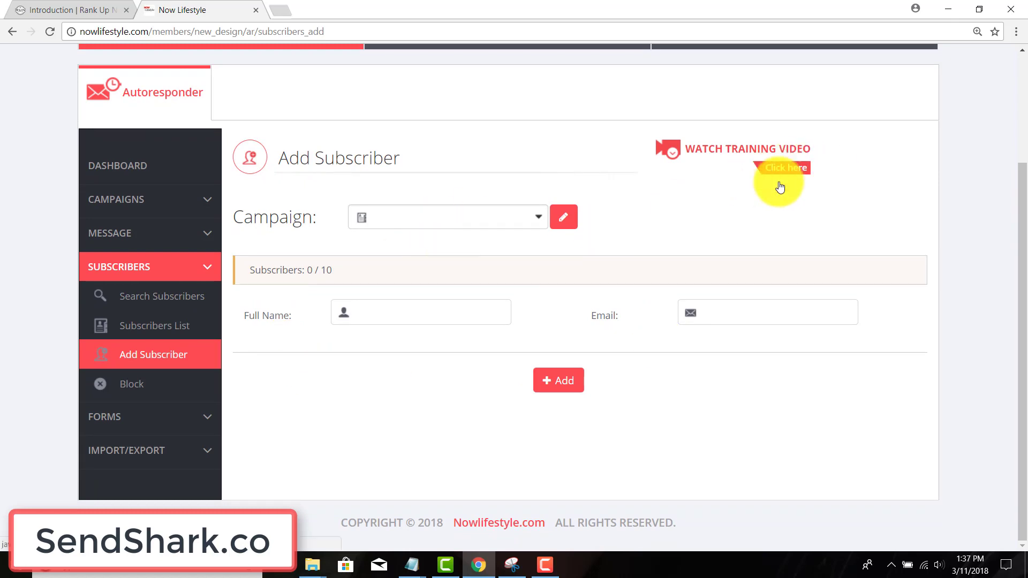
{"action": "left_click", "coordinate": [138, 452]}
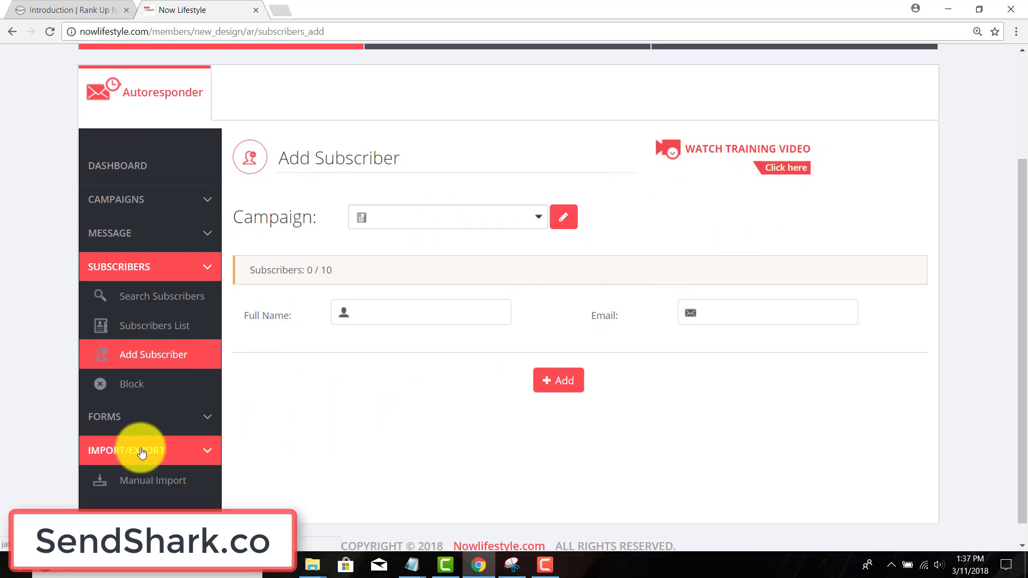
{"action": "scroll", "coordinate": [142, 449], "scroll_direction": "down", "scroll_amount": 2}
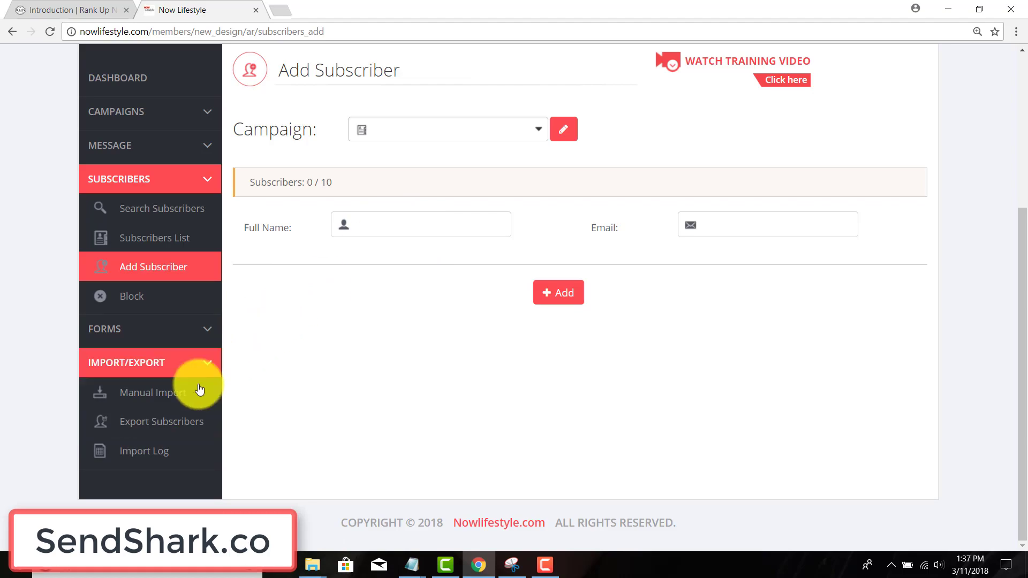
Step: Open Manual Import and highlight the 100-leads-per-24-hours and opt-in rules
{"action": "left_click", "coordinate": [185, 400]}
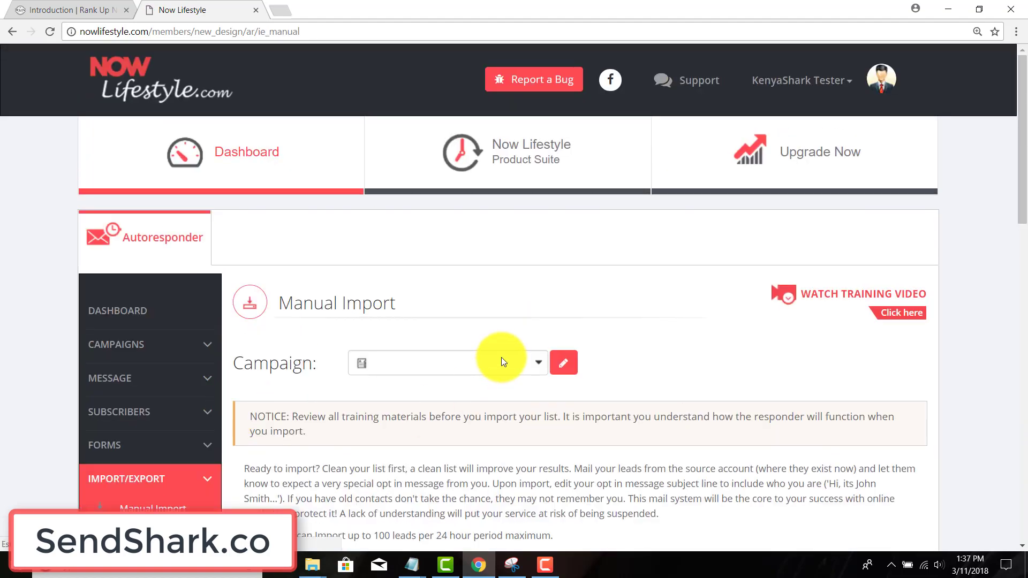
{"action": "scroll", "coordinate": [501, 356], "scroll_direction": "down", "scroll_amount": 3}
{"action": "scroll", "coordinate": [466, 333], "scroll_direction": "down", "scroll_amount": 2}
{"action": "scroll", "coordinate": [433, 309], "scroll_direction": "down", "scroll_amount": 4}
{"action": "scroll", "coordinate": [425, 307], "scroll_direction": "down", "scroll_amount": 1}
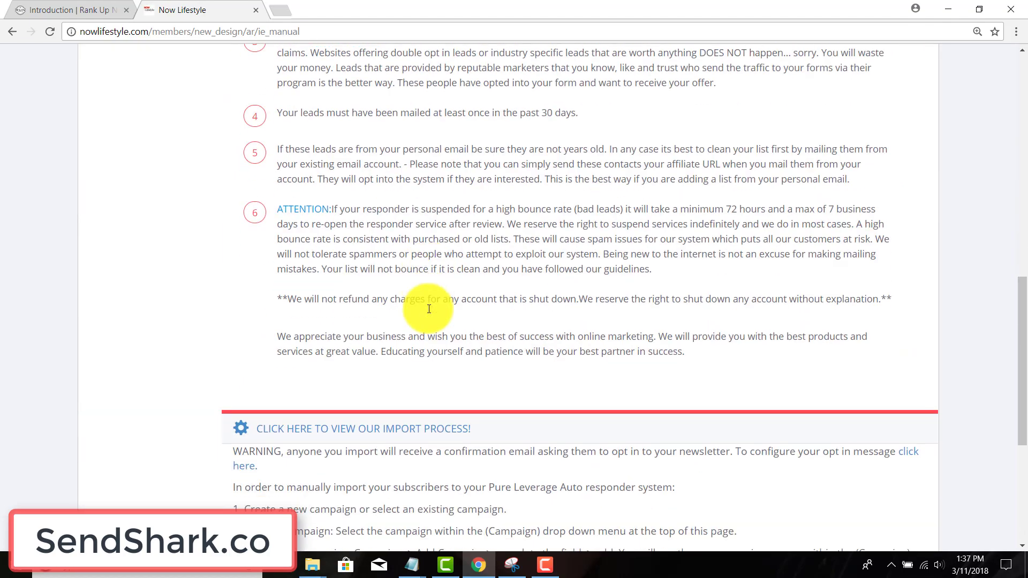
{"action": "scroll", "coordinate": [421, 309], "scroll_direction": "up", "scroll_amount": 5}
{"action": "scroll", "coordinate": [385, 315], "scroll_direction": "up", "scroll_amount": 1}
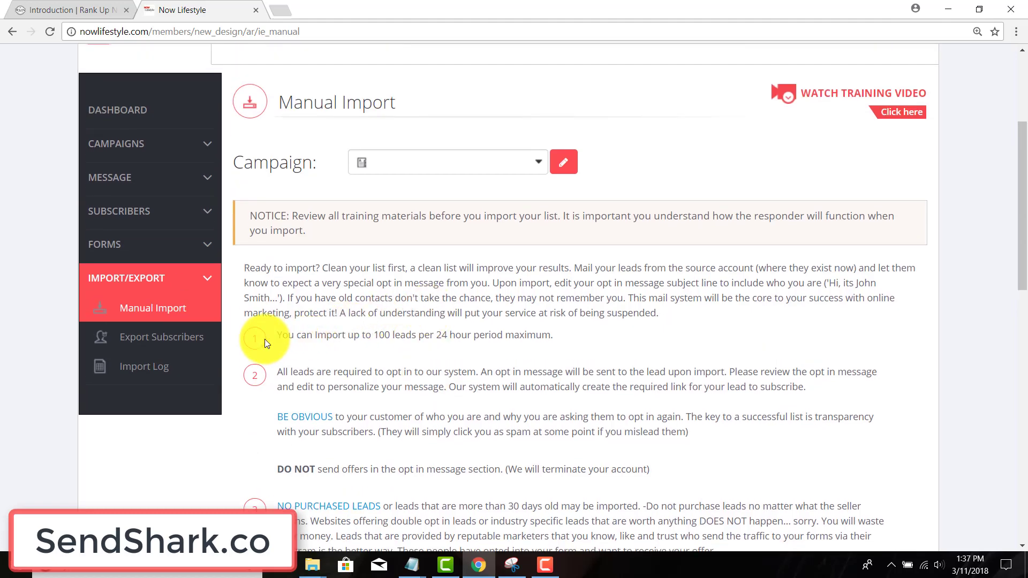
{"action": "left_click_drag", "start_coordinate": [282, 332], "coordinate": [584, 341]}
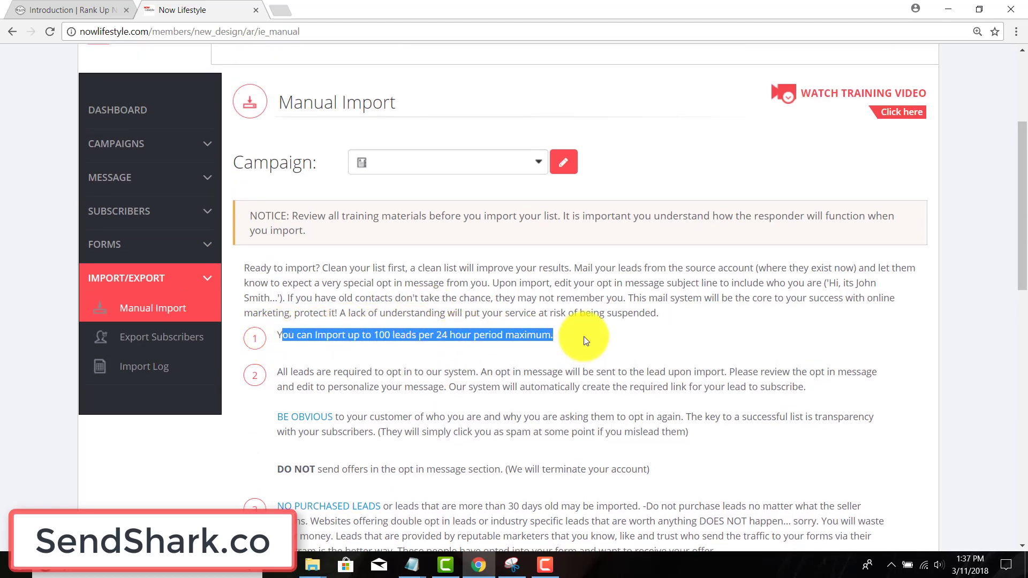
{"action": "left_click_drag", "start_coordinate": [250, 375], "coordinate": [617, 368]}
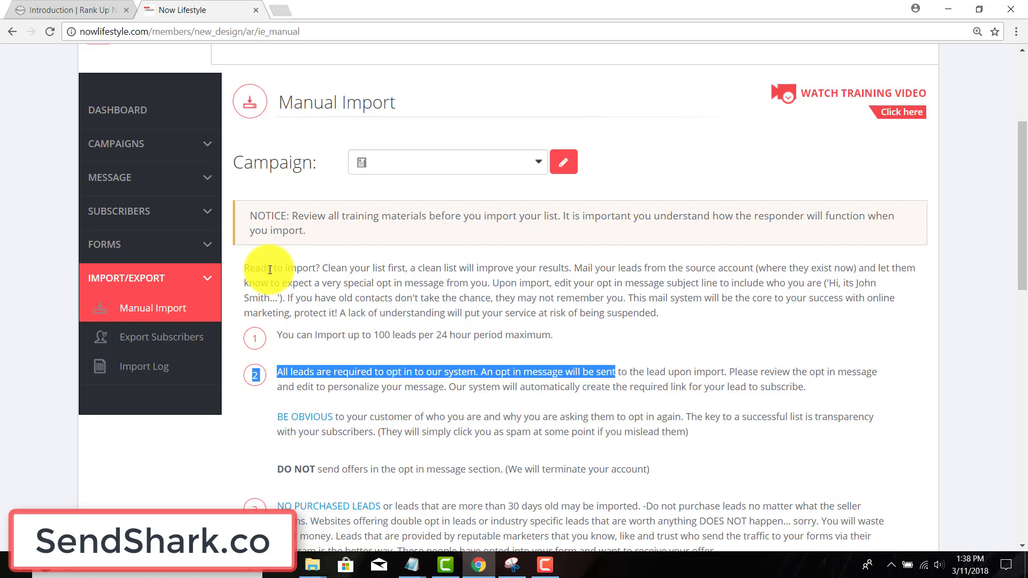
{"action": "scroll", "coordinate": [271, 269], "scroll_direction": "up", "scroll_amount": 2}
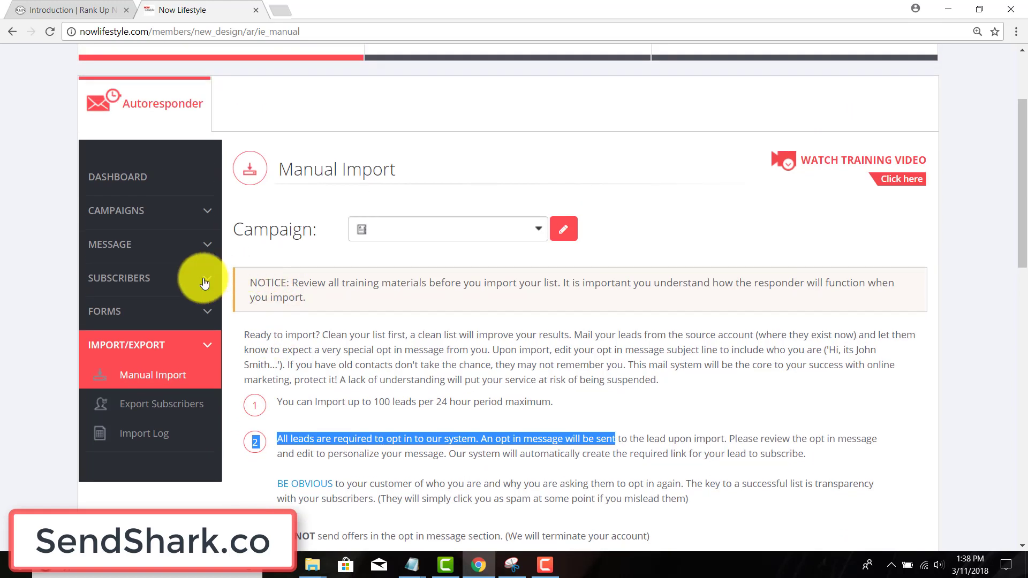
Step: Open Form Wizard under FORMS and browse the generic, Business and Opportunity templates
{"action": "left_click", "coordinate": [142, 314]}
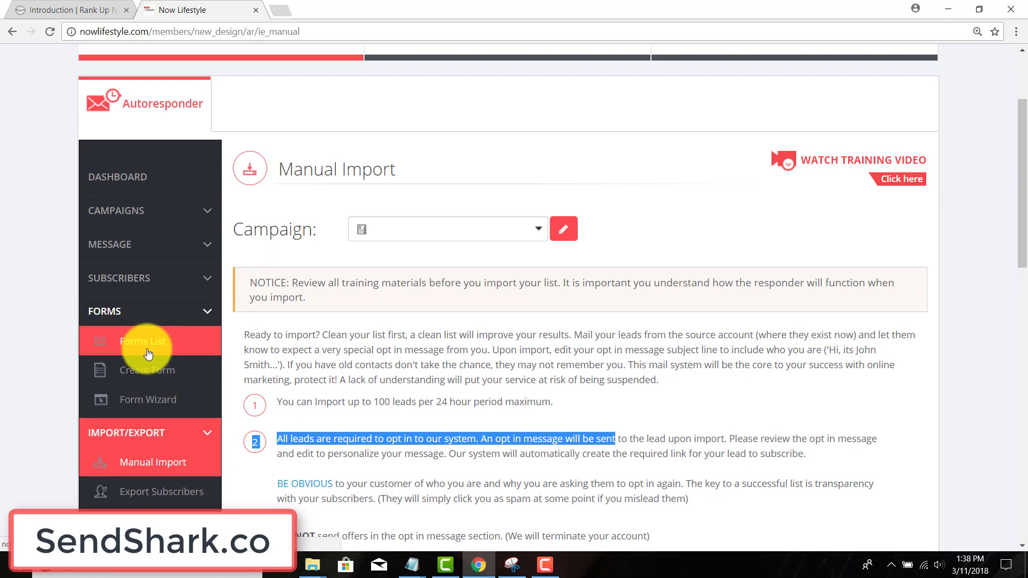
{"action": "left_click", "coordinate": [148, 398]}
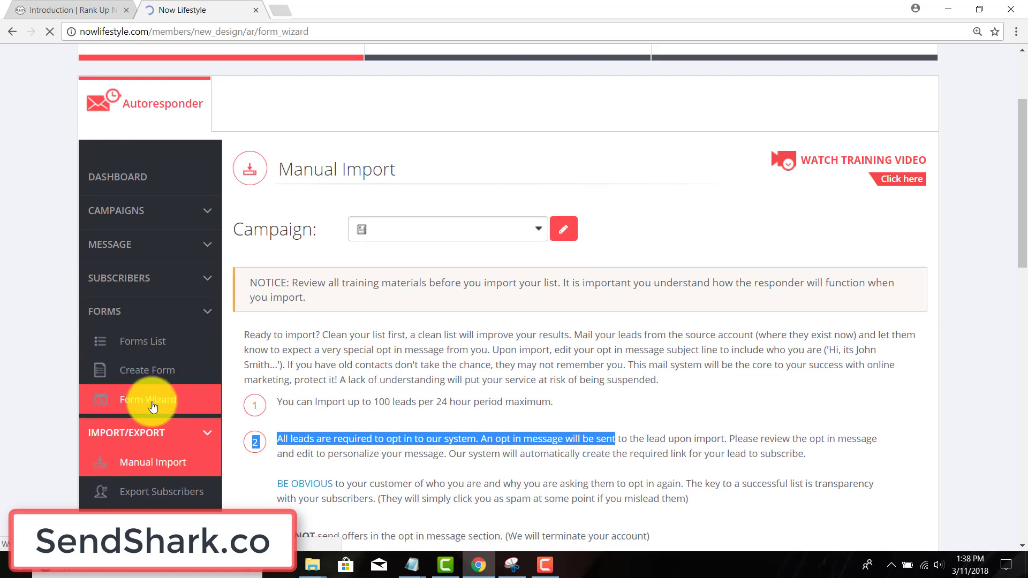
{"action": "scroll", "coordinate": [287, 351], "scroll_direction": "down", "scroll_amount": 1}
{"action": "scroll", "coordinate": [442, 202], "scroll_direction": "down", "scroll_amount": 1}
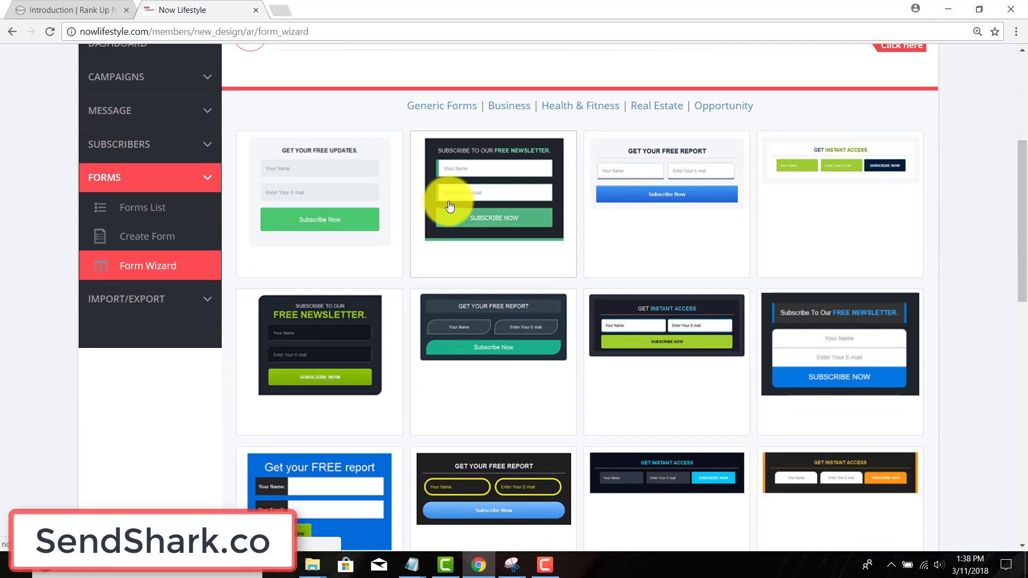
{"action": "scroll", "coordinate": [314, 372], "scroll_direction": "down", "scroll_amount": 1}
{"action": "scroll", "coordinate": [723, 414], "scroll_direction": "down", "scroll_amount": 1}
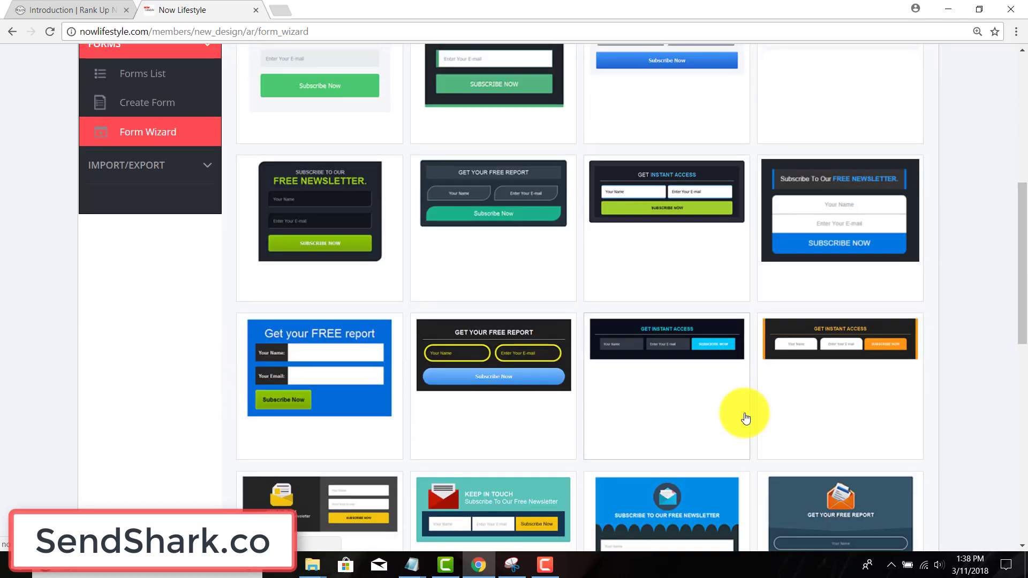
{"action": "scroll", "coordinate": [745, 418], "scroll_direction": "down", "scroll_amount": 1}
{"action": "scroll", "coordinate": [744, 417], "scroll_direction": "up", "scroll_amount": 1}
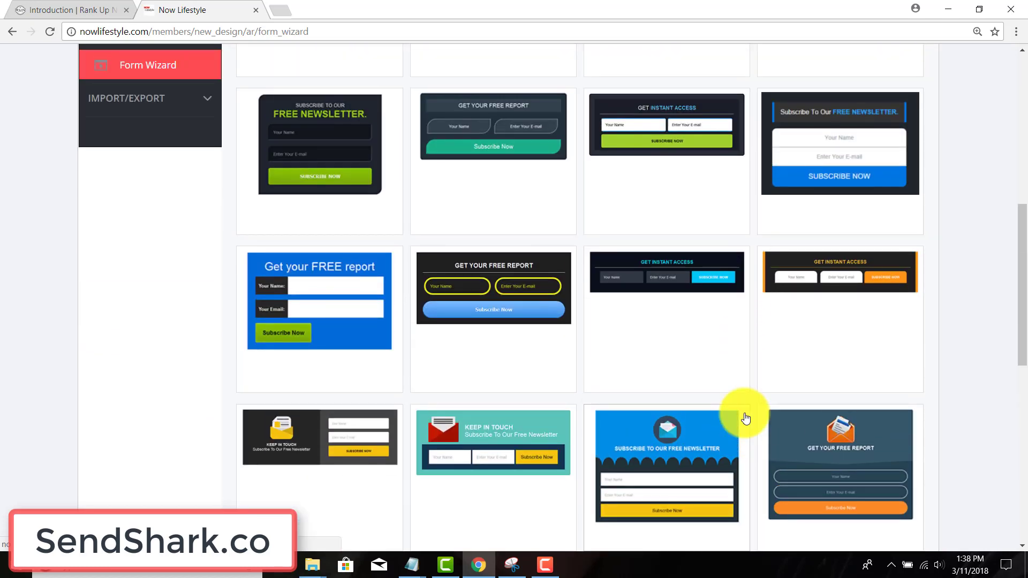
{"action": "scroll", "coordinate": [741, 369], "scroll_direction": "up", "scroll_amount": 2}
{"action": "left_click", "coordinate": [507, 243]}
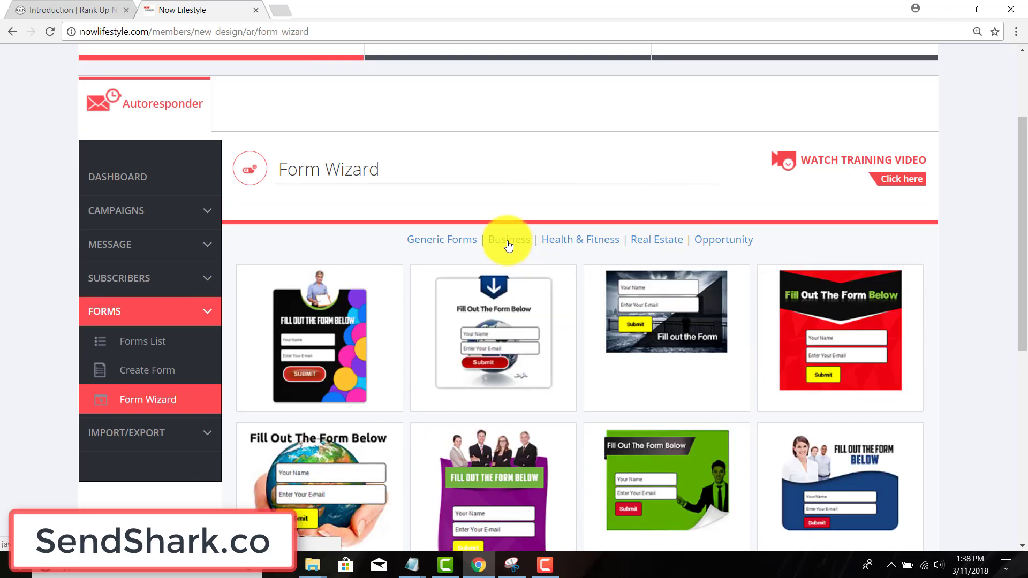
{"action": "scroll", "coordinate": [811, 349], "scroll_direction": "down", "scroll_amount": 2}
{"action": "scroll", "coordinate": [795, 385], "scroll_direction": "down", "scroll_amount": 2}
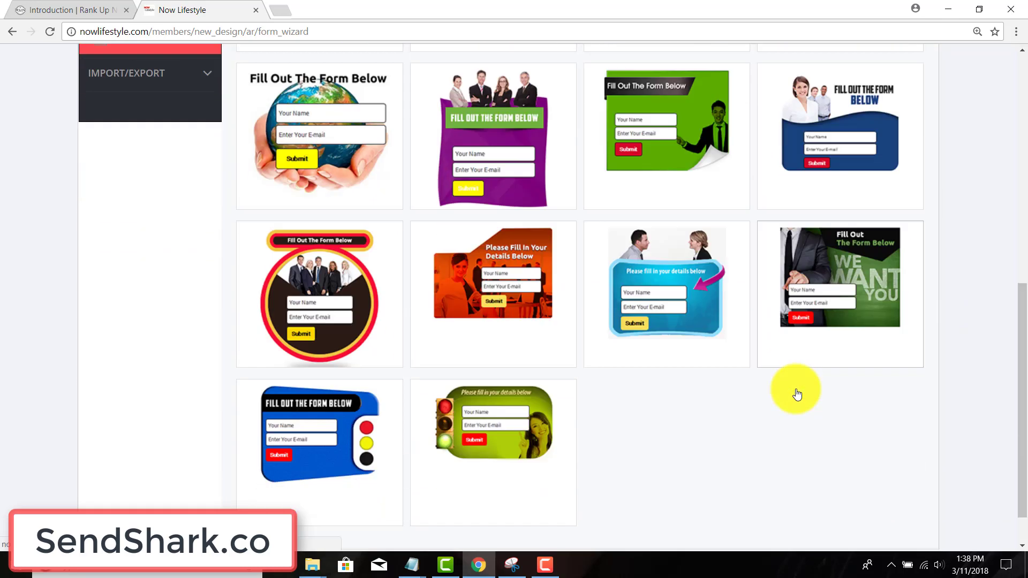
{"action": "scroll", "coordinate": [795, 389], "scroll_direction": "down", "scroll_amount": 1}
{"action": "scroll", "coordinate": [783, 370], "scroll_direction": "up", "scroll_amount": 5}
{"action": "left_click", "coordinate": [741, 311]}
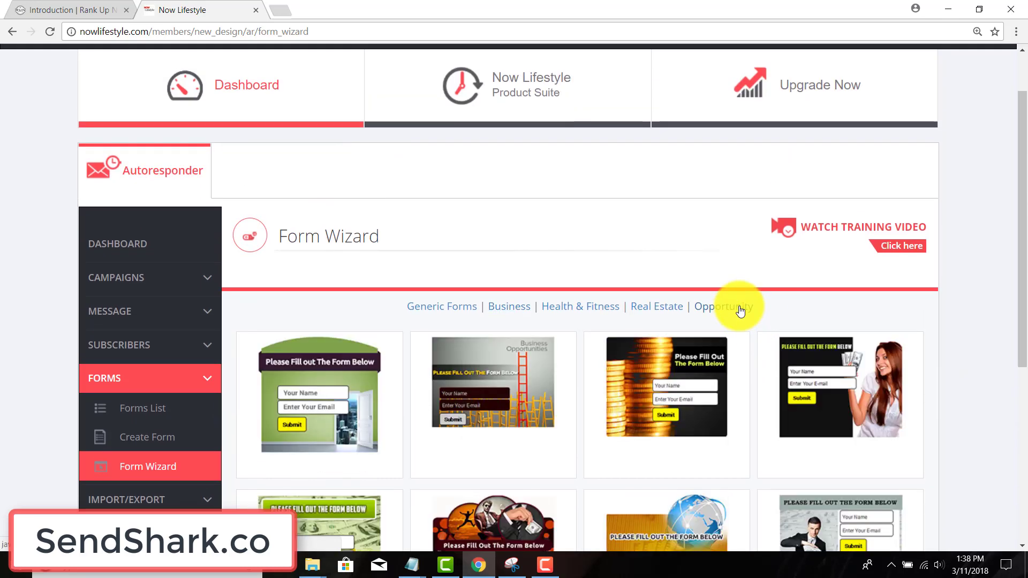
{"action": "scroll", "coordinate": [741, 311], "scroll_direction": "down", "scroll_amount": 1}
{"action": "scroll", "coordinate": [563, 361], "scroll_direction": "down", "scroll_amount": 2}
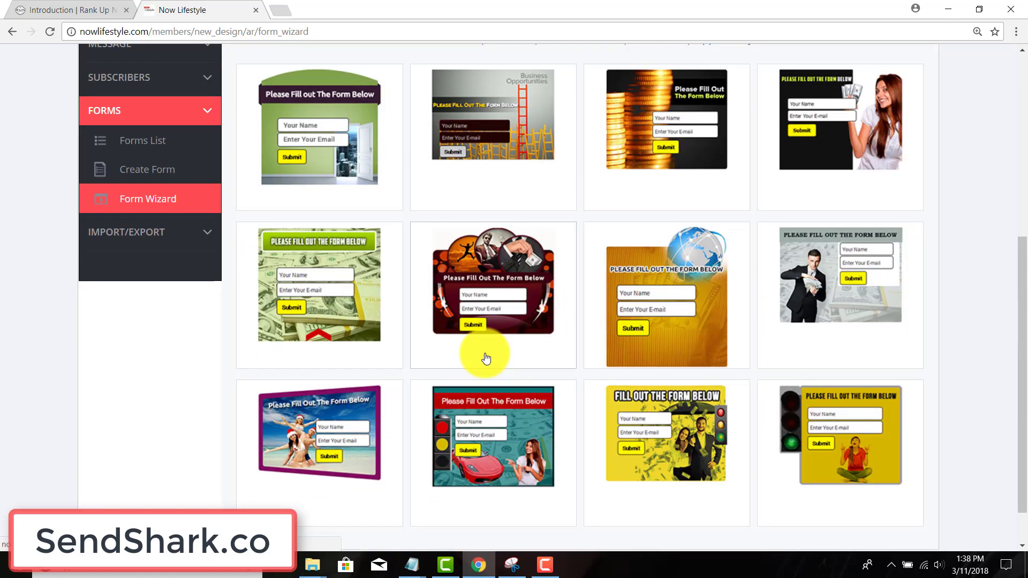
{"action": "scroll", "coordinate": [486, 359], "scroll_direction": "up", "scroll_amount": 1}
{"action": "scroll", "coordinate": [477, 348], "scroll_direction": "up", "scroll_amount": 2}
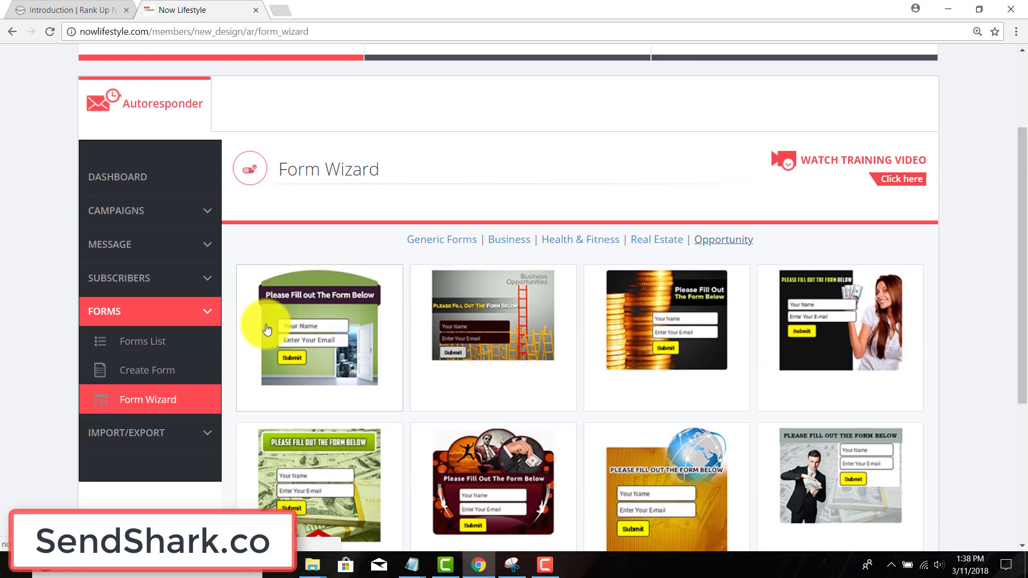
Step: Open Create Form under FORMS to show the Form Add settings and Main Fields table
{"action": "left_click", "coordinate": [146, 371]}
{"action": "scroll", "coordinate": [396, 367], "scroll_direction": "down", "scroll_amount": 1}
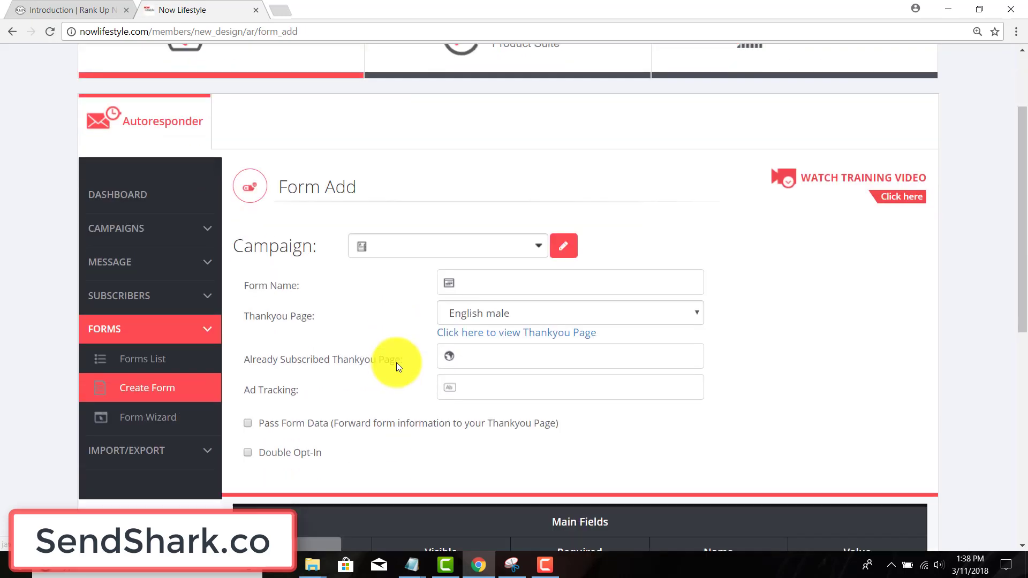
{"action": "scroll", "coordinate": [361, 411], "scroll_direction": "down", "scroll_amount": 1}
{"action": "scroll", "coordinate": [285, 319], "scroll_direction": "down", "scroll_amount": 1}
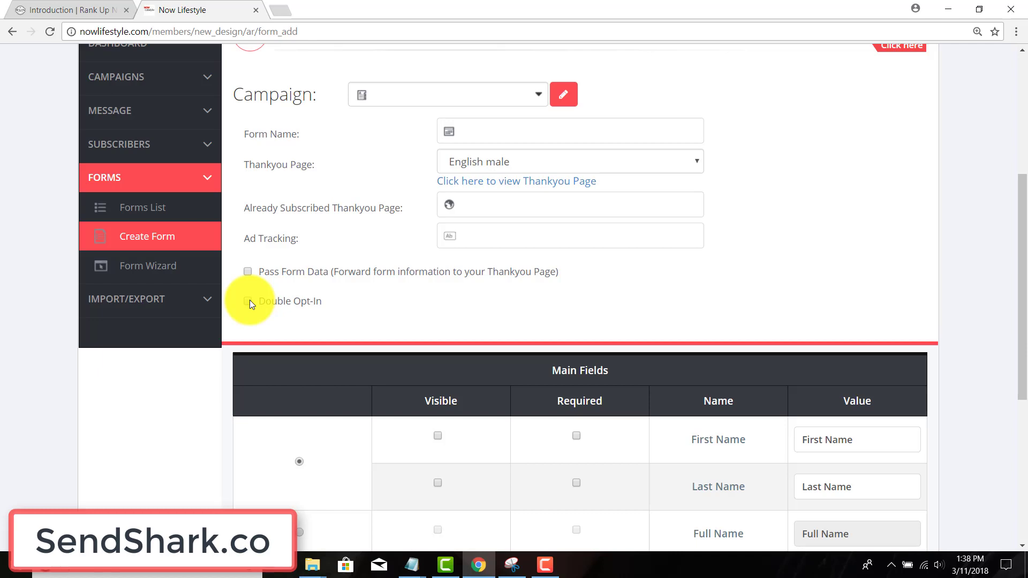
{"action": "scroll", "coordinate": [249, 303], "scroll_direction": "up", "scroll_amount": 3}
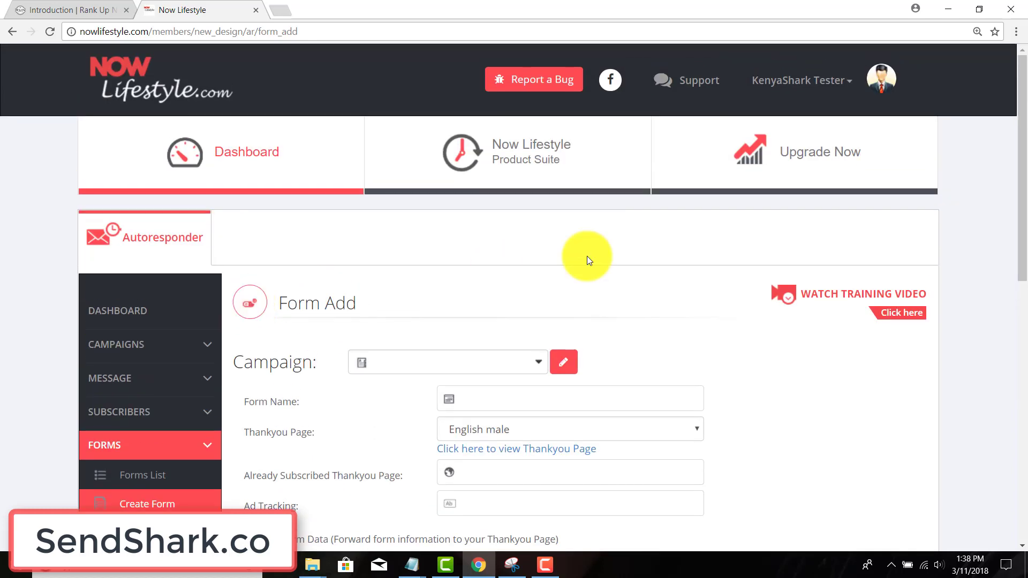
Step: Show the AR/Create Form training video, then expand the CAMPAIGNS sidebar section
{"action": "left_click", "coordinate": [887, 315]}
{"action": "scroll", "coordinate": [803, 345], "scroll_direction": "down", "scroll_amount": 2}
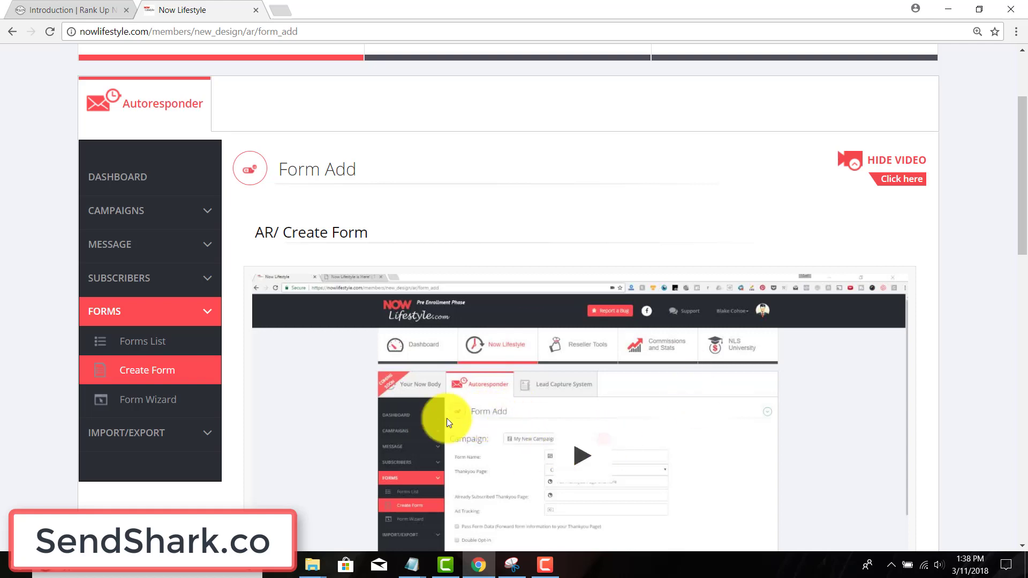
{"action": "scroll", "coordinate": [543, 369], "scroll_direction": "down", "scroll_amount": 3}
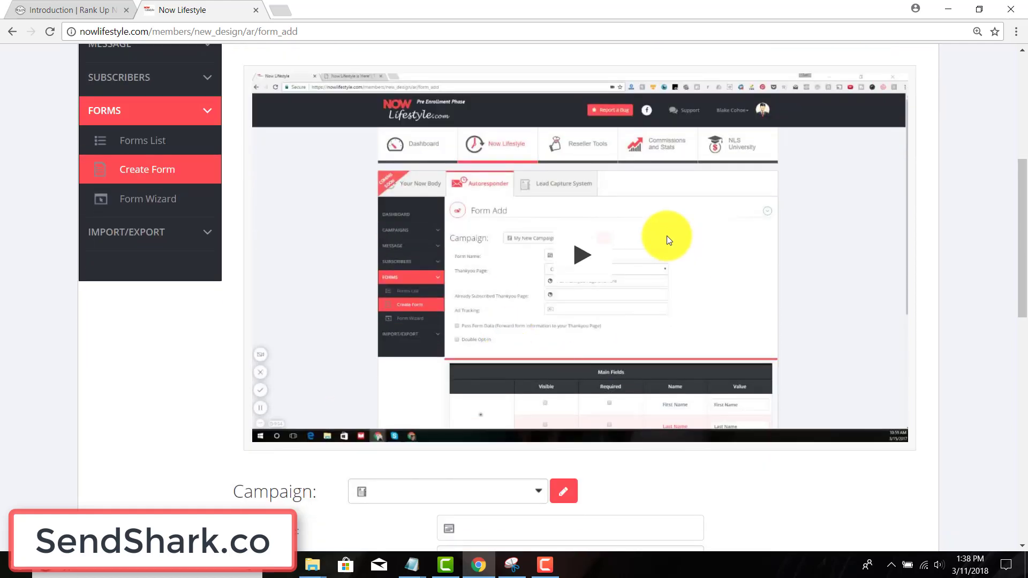
{"action": "scroll", "coordinate": [666, 239], "scroll_direction": "up", "scroll_amount": 1}
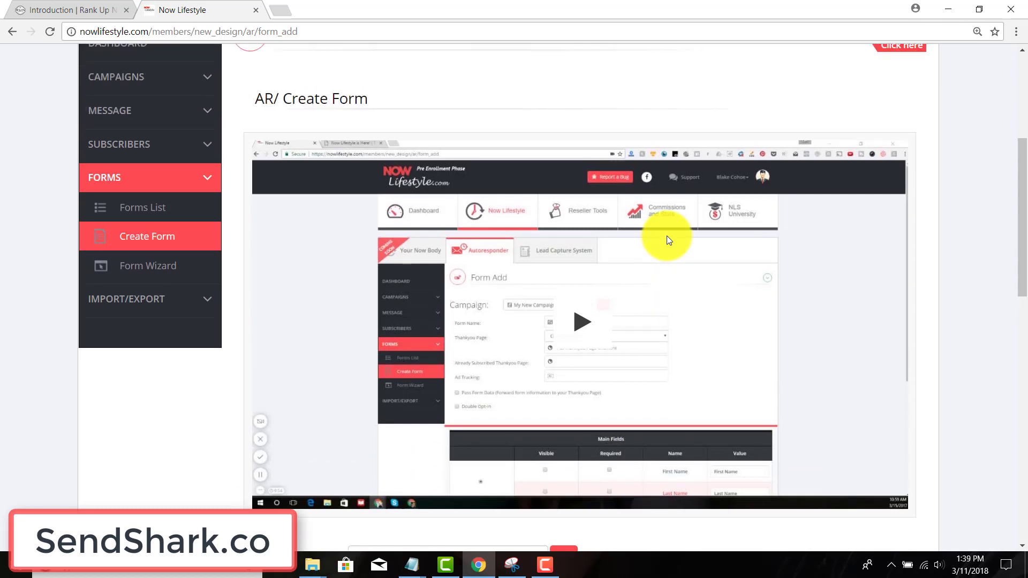
{"action": "scroll", "coordinate": [666, 240], "scroll_direction": "up", "scroll_amount": 3}
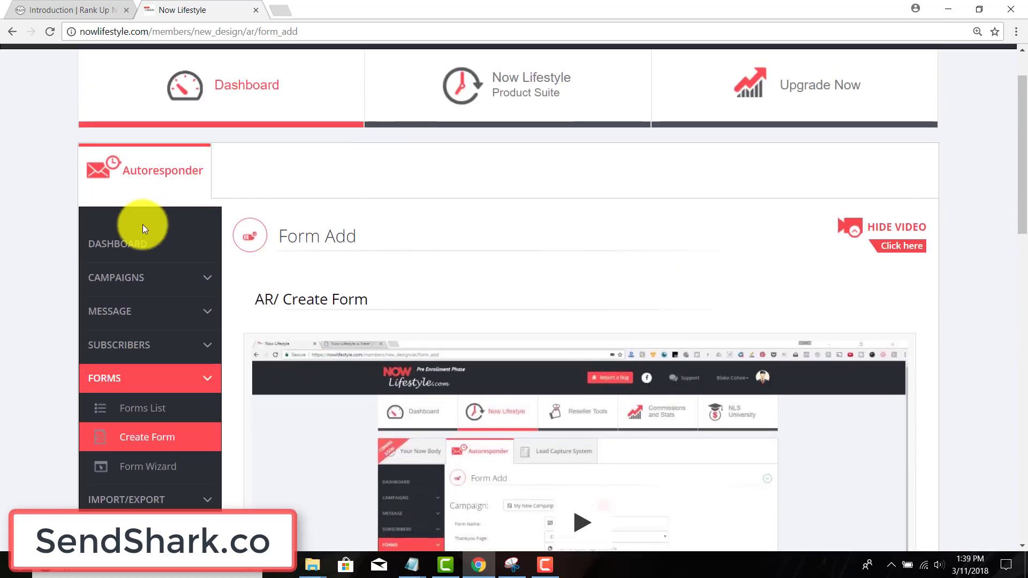
{"action": "left_click", "coordinate": [113, 283]}
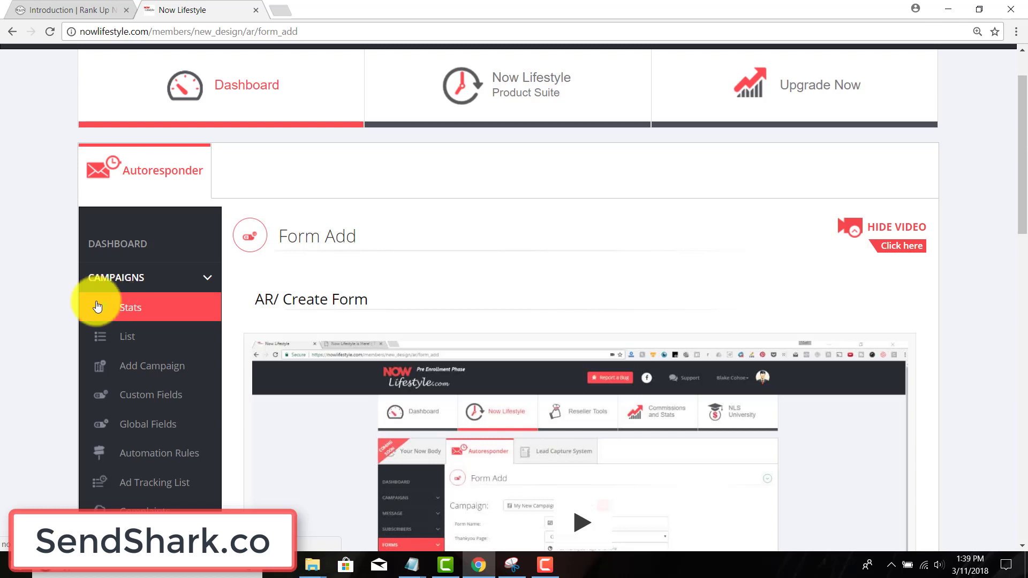
{"action": "scroll", "coordinate": [29, 357], "scroll_direction": "down", "scroll_amount": 2}
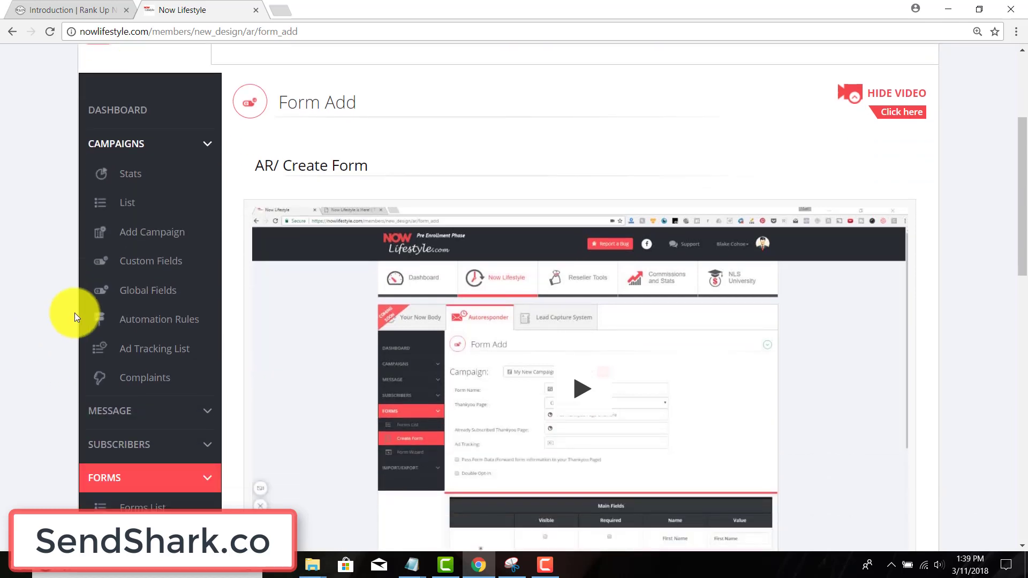
Step: Collapse CAMPAIGNS and expand MESSAGE to list Follow Up, Broadcast and opt-in pages
{"action": "left_click", "coordinate": [103, 144]}
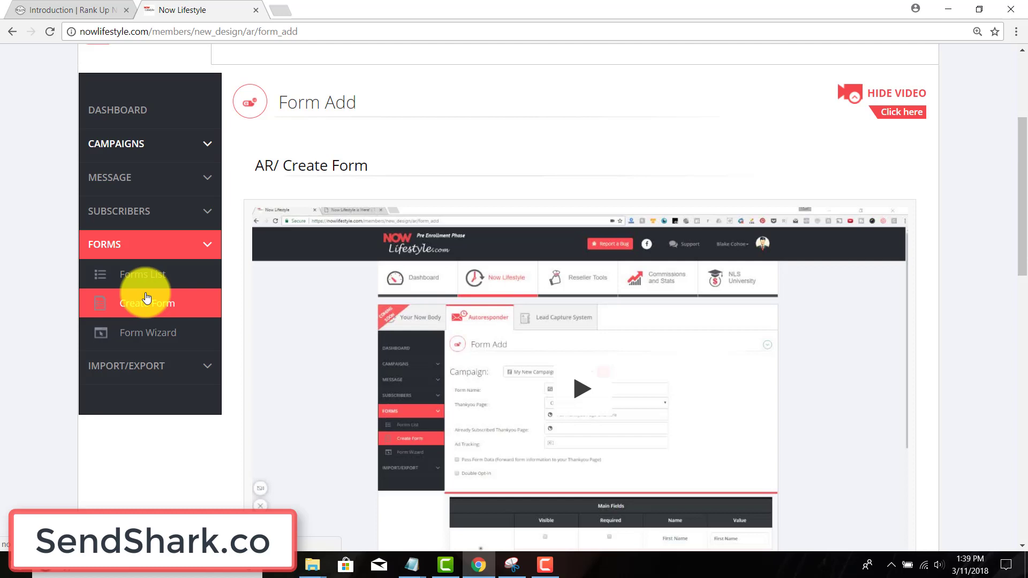
{"action": "left_click", "coordinate": [124, 177]}
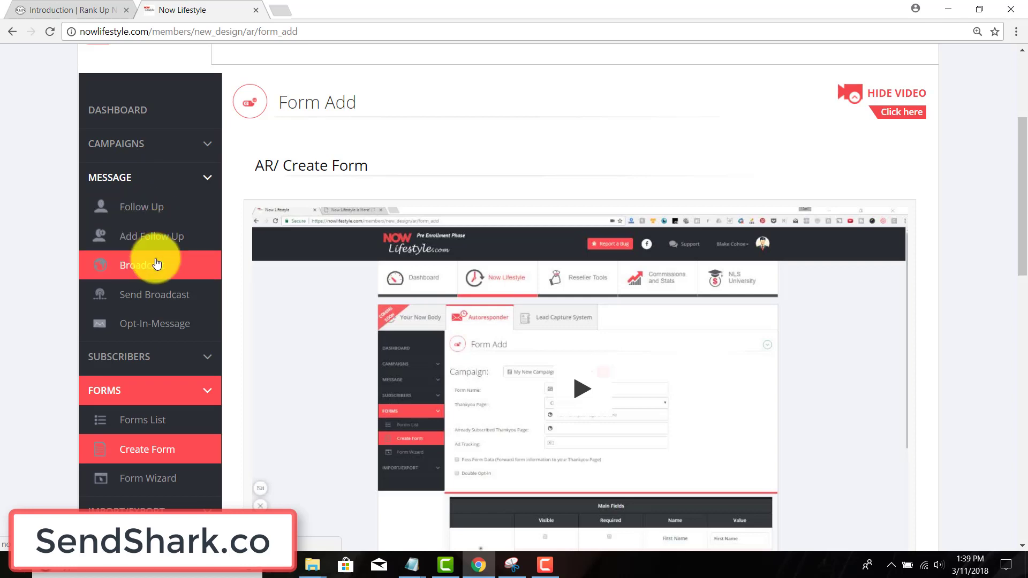
{"action": "scroll", "coordinate": [47, 302], "scroll_direction": "up", "scroll_amount": 3}
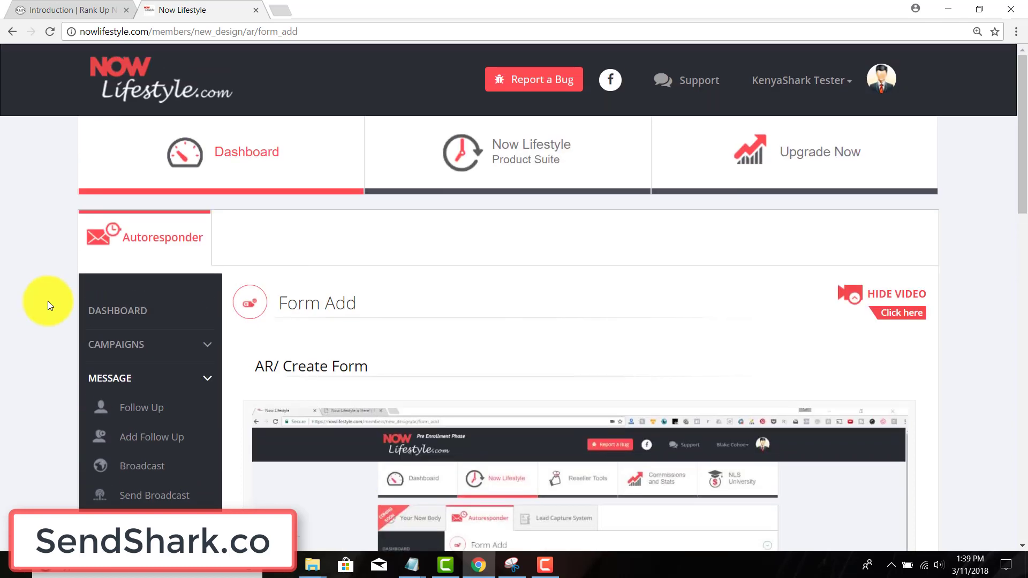
{"action": "scroll", "coordinate": [48, 301], "scroll_direction": "down", "scroll_amount": 2}
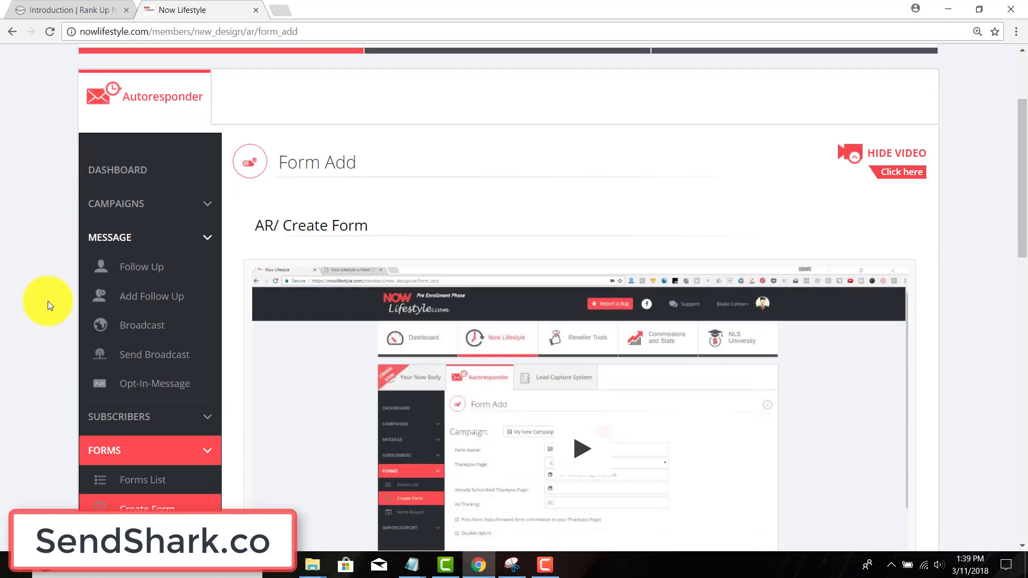
{"action": "scroll", "coordinate": [47, 301], "scroll_direction": "down", "scroll_amount": 2}
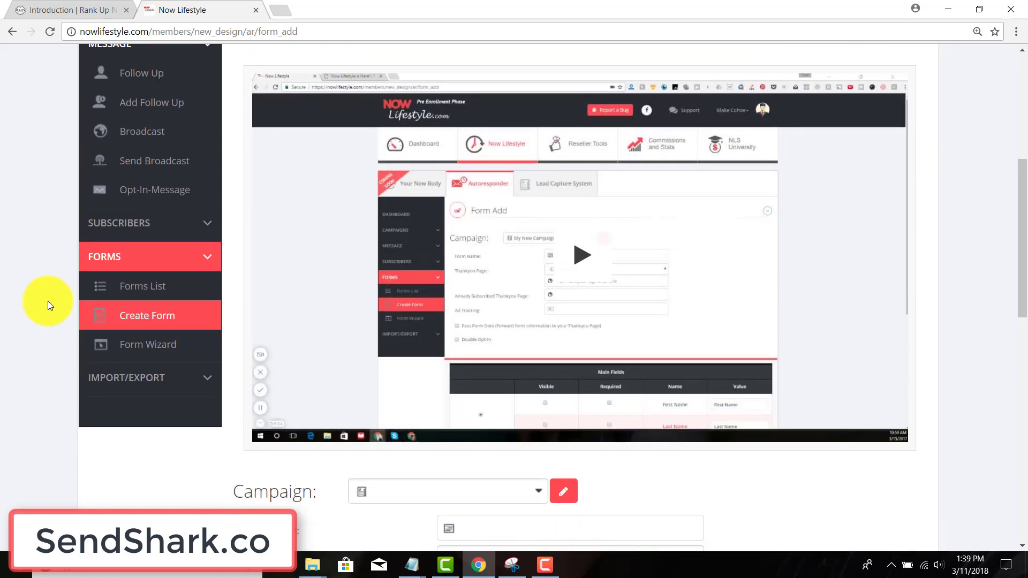
{"action": "scroll", "coordinate": [47, 301], "scroll_direction": "up", "scroll_amount": 5}
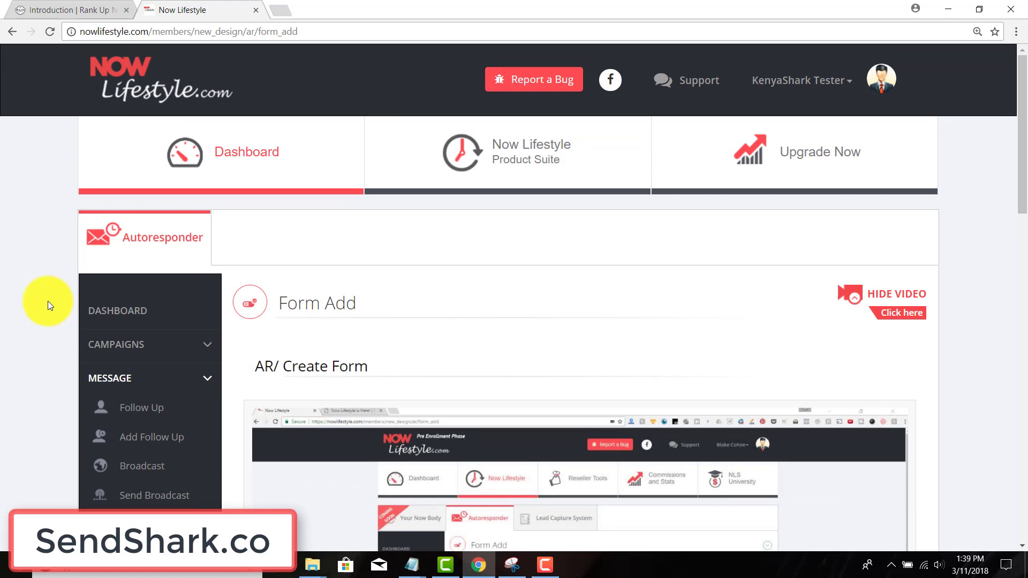
{"action": "scroll", "coordinate": [47, 301], "scroll_direction": "down", "scroll_amount": 2}
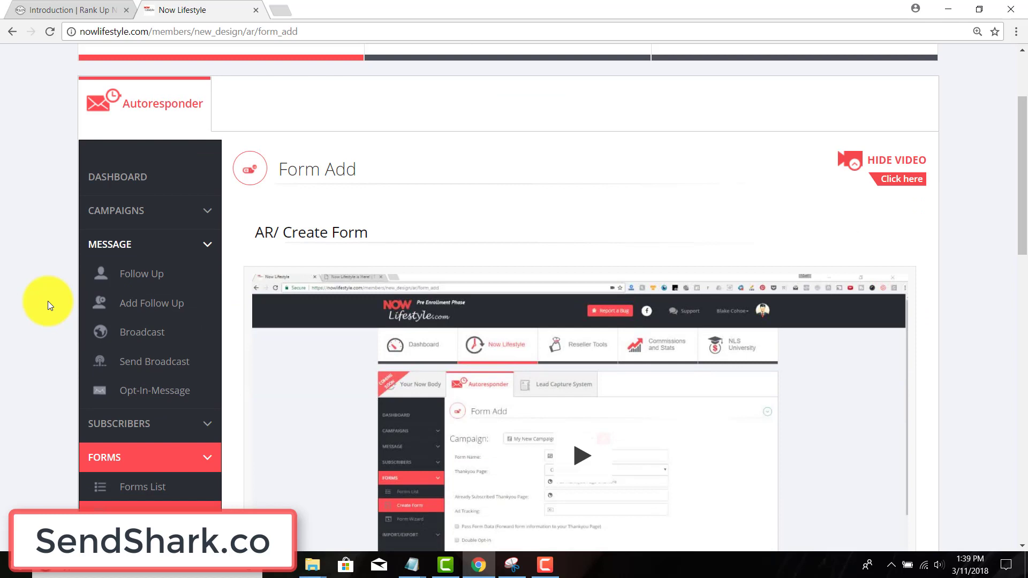
{"action": "scroll", "coordinate": [47, 301], "scroll_direction": "up", "scroll_amount": 2}
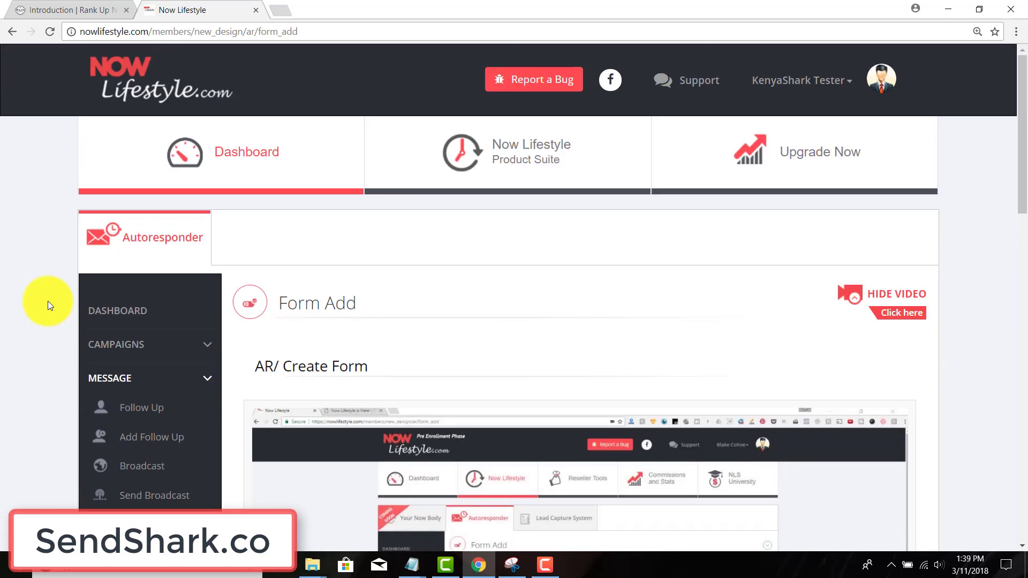